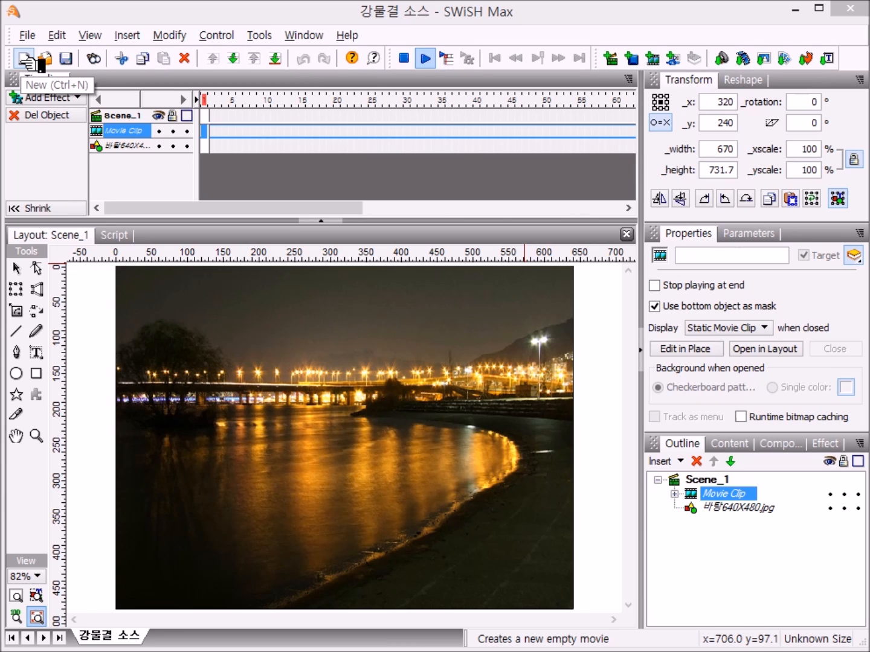
Create a new empty movie and restore the default panel layout
click(25, 58)
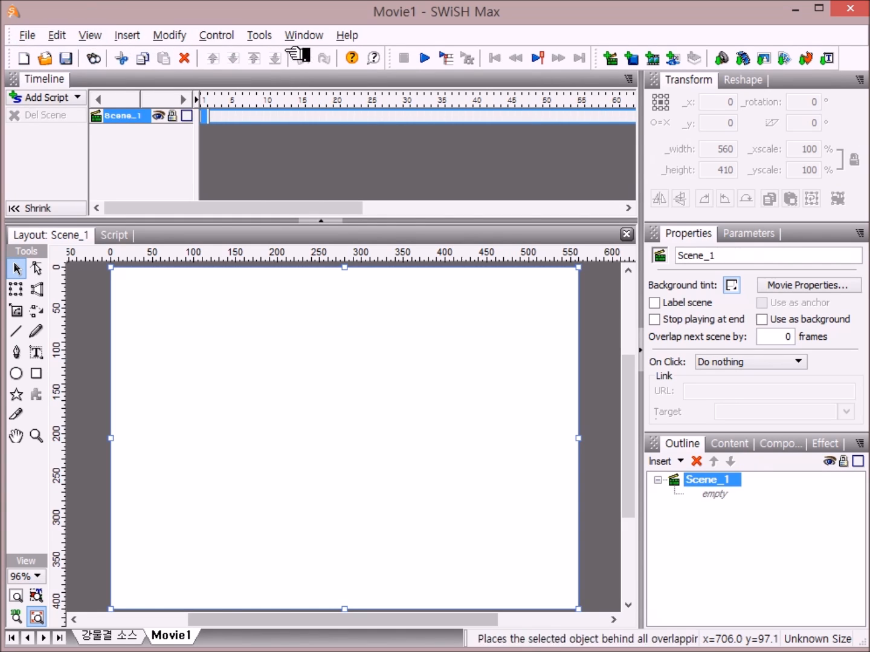
click(313, 35)
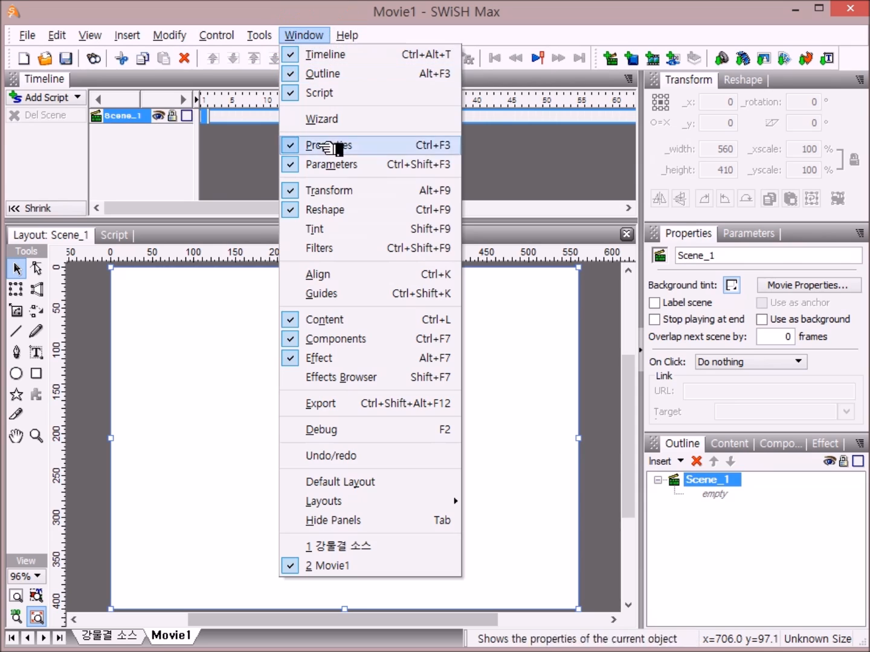
click(406, 481)
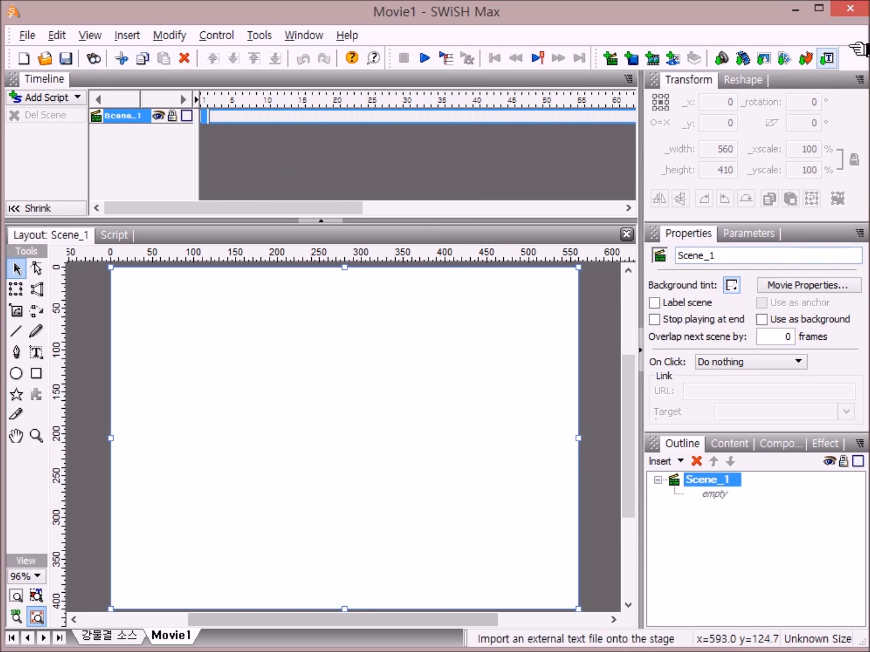
Set the movie size to 640 pixels wide and 480 pixels high, and fit the scene in the view
click(698, 232)
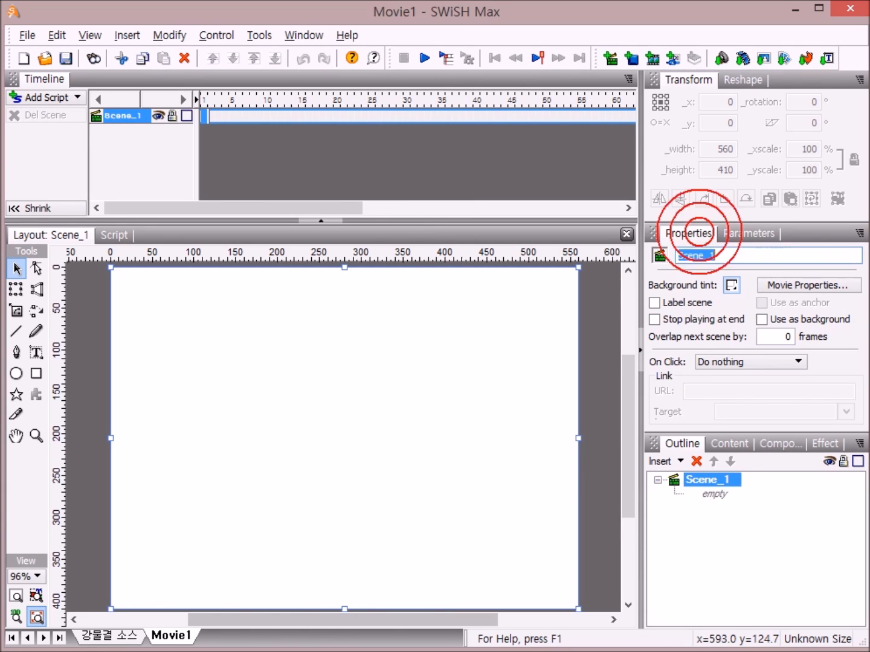
click(810, 285)
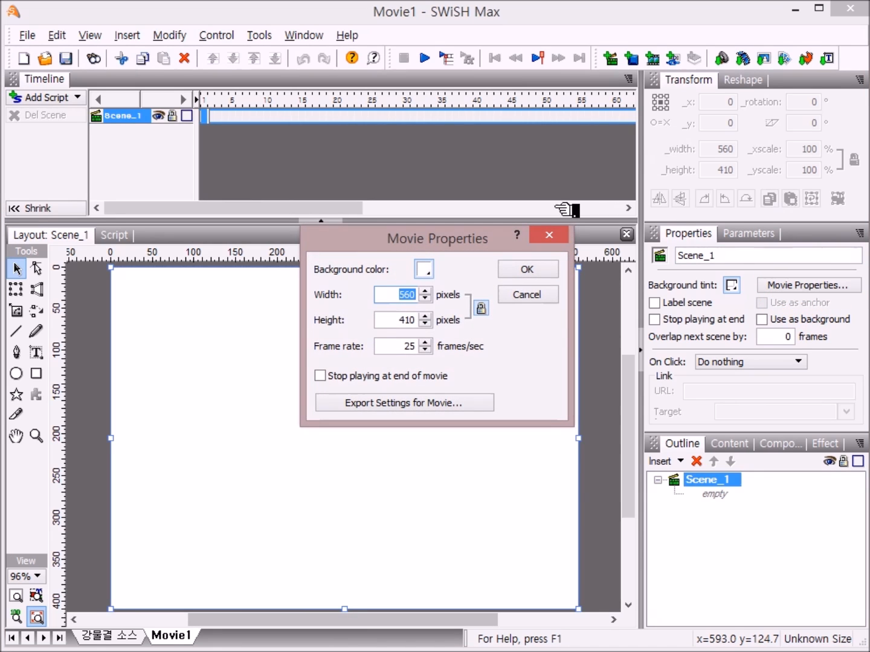
drag(505, 236, 435, 309)
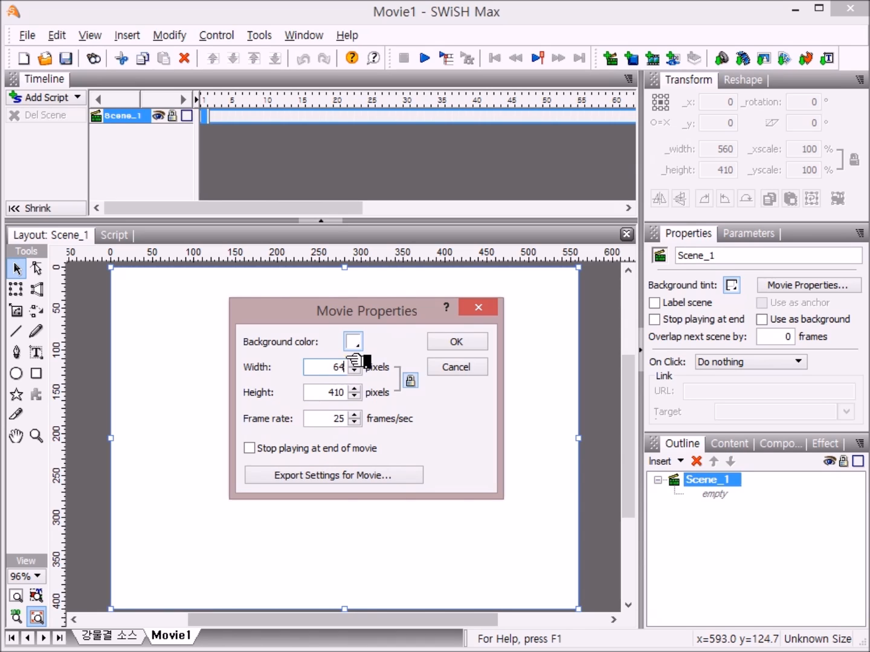
key(Tab)
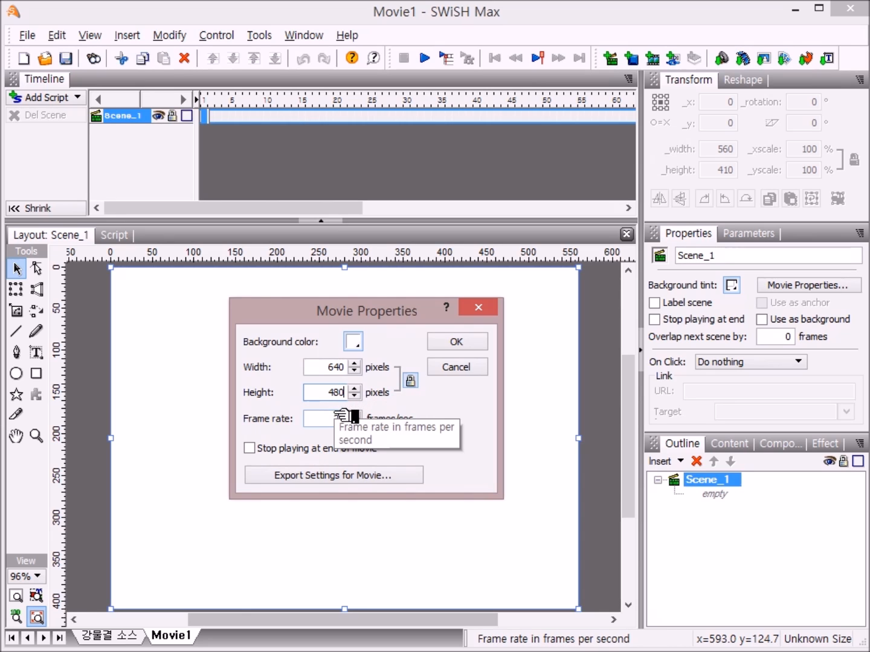
click(475, 340)
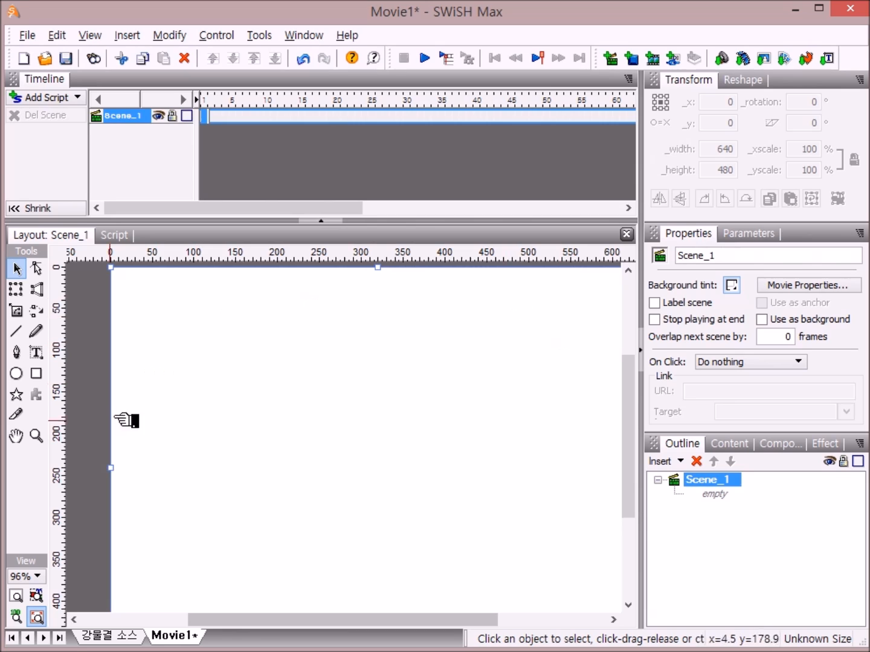
click(20, 597)
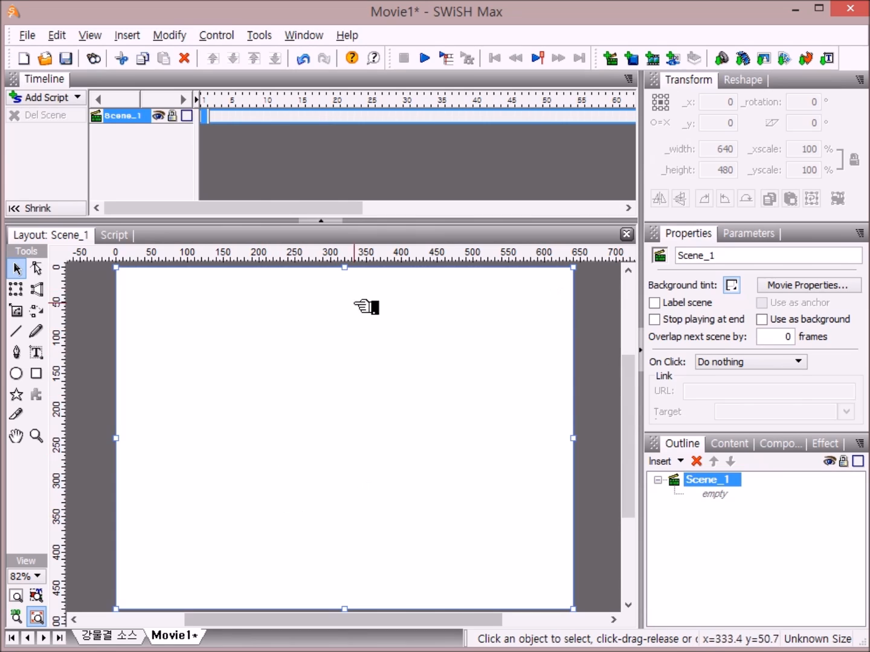
Set up the Rectangle tool with line style None and a solid light blue fill
click(41, 576)
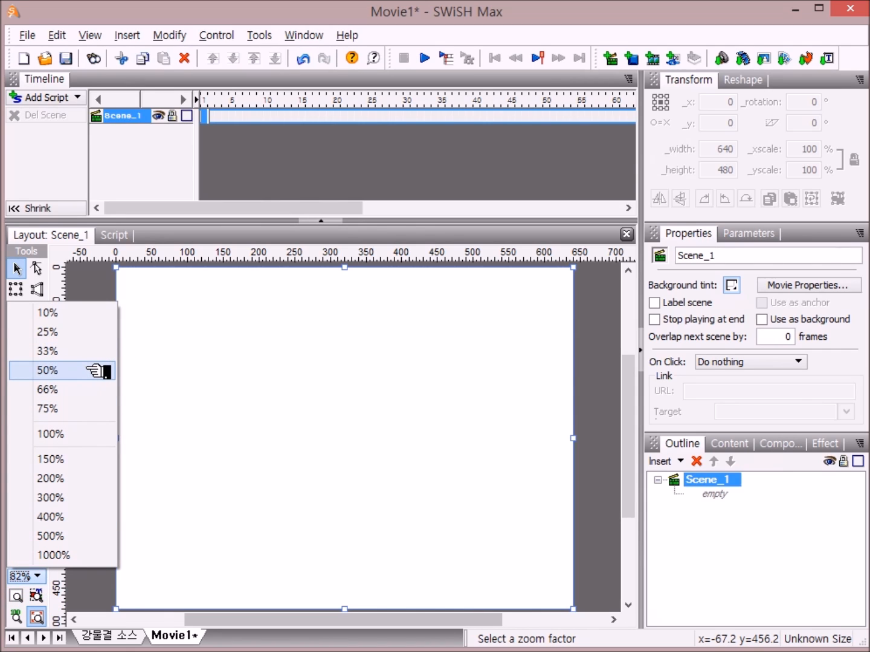
click(97, 369)
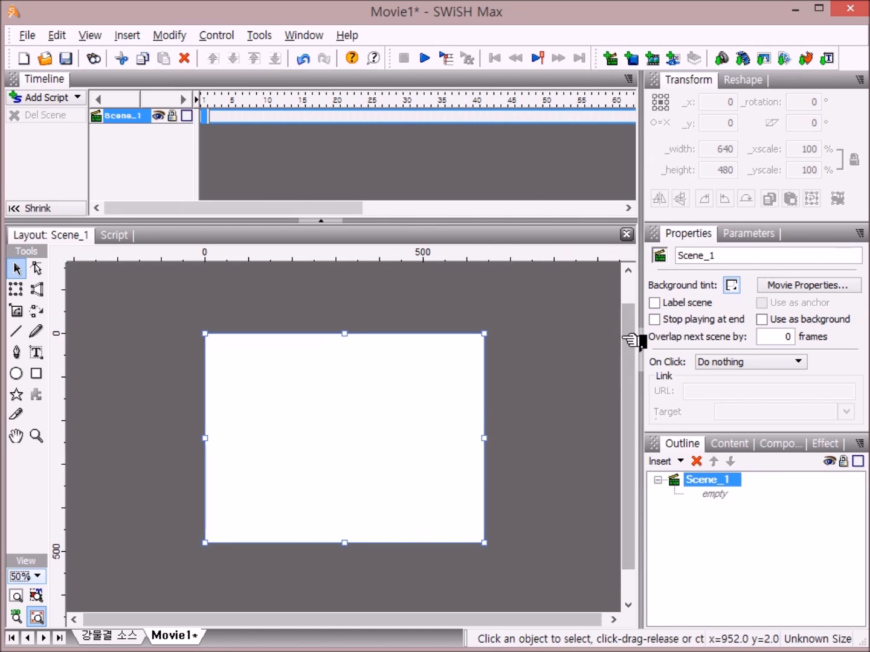
drag(630, 348, 710, 344)
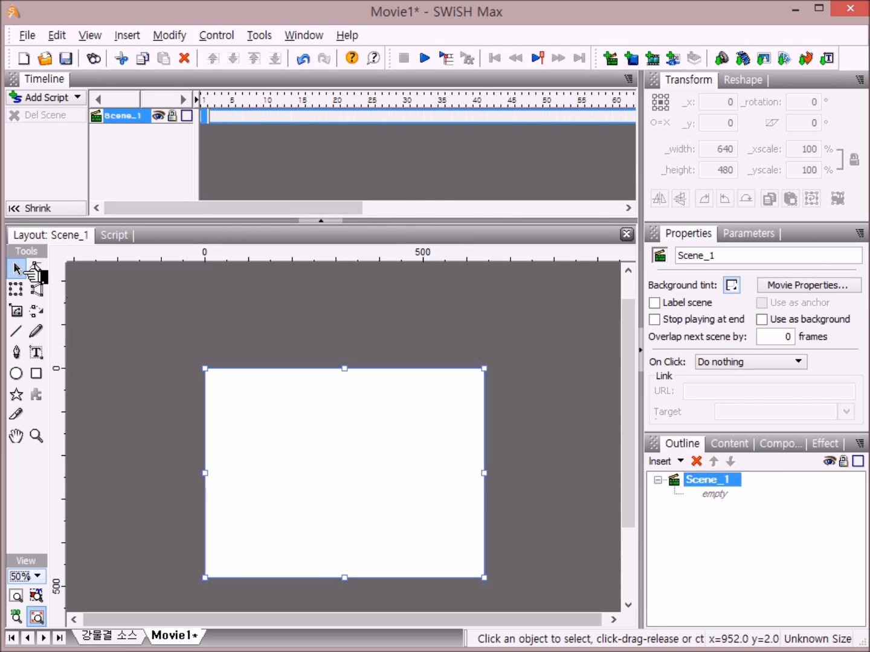
click(35, 374)
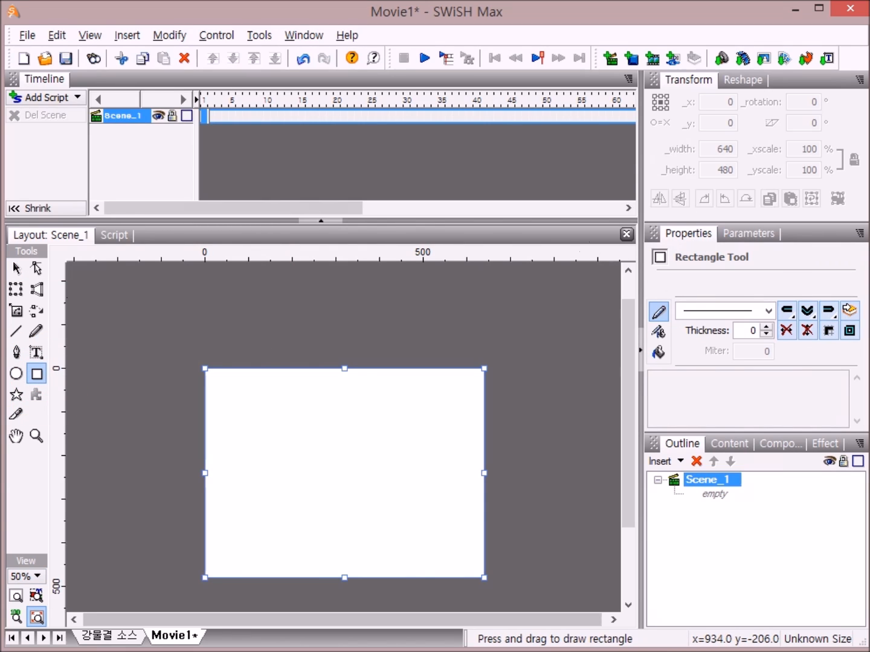
click(769, 310)
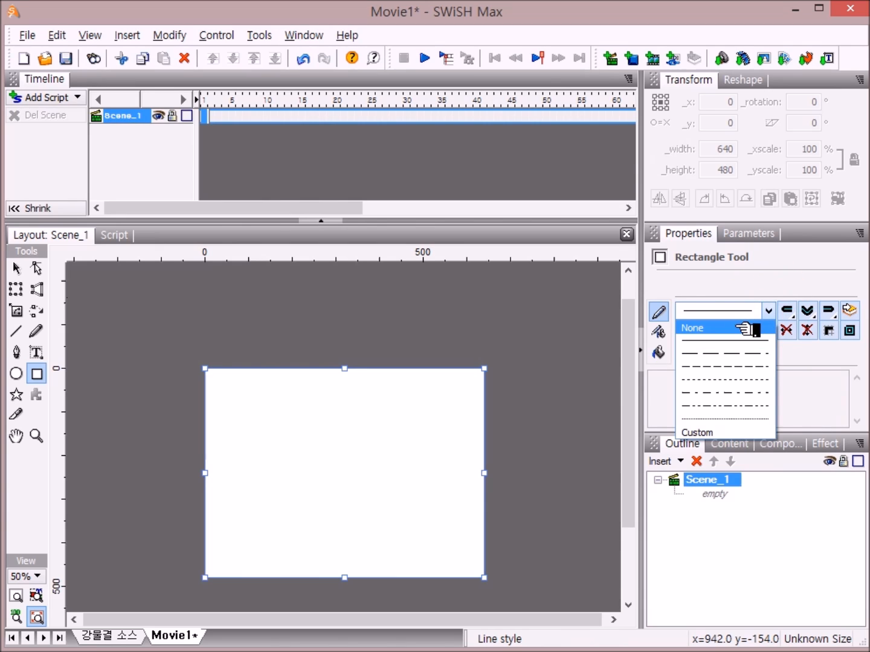
click(749, 328)
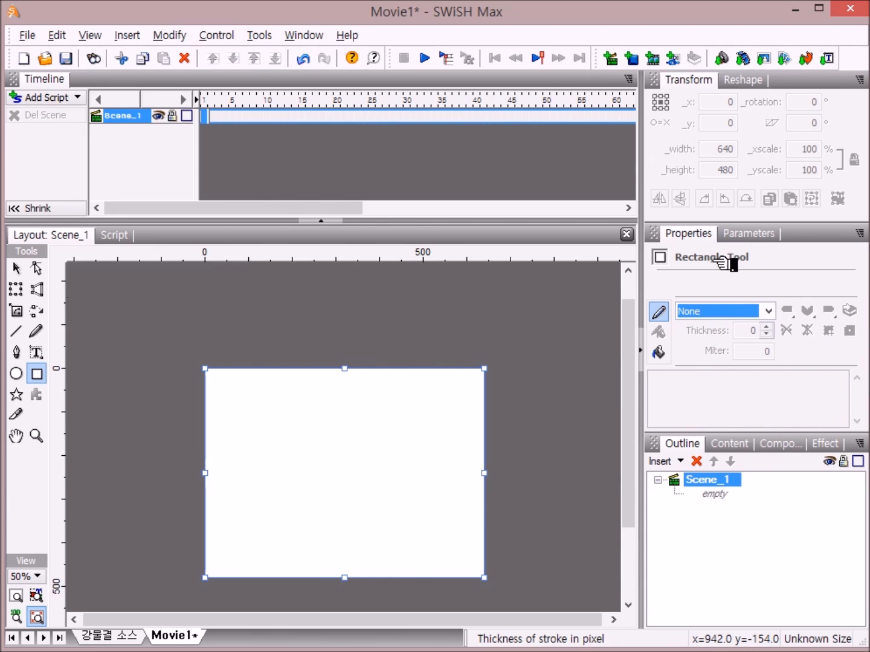
click(658, 351)
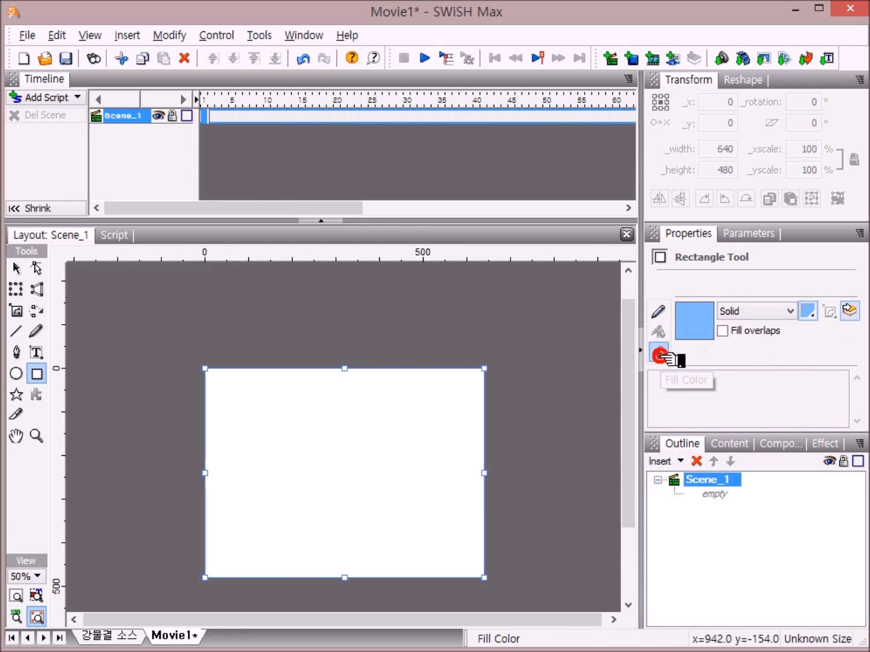
click(797, 312)
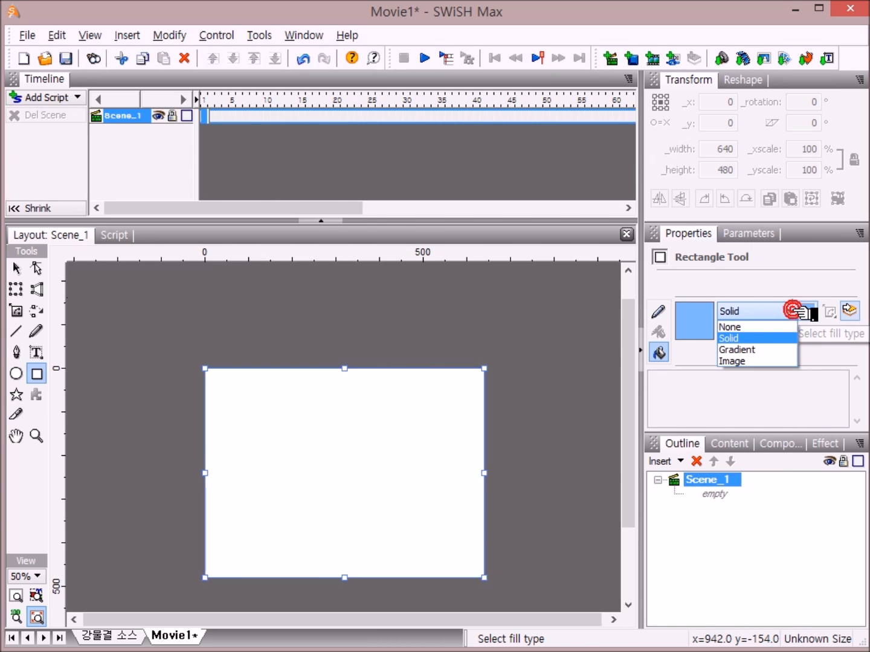
click(779, 343)
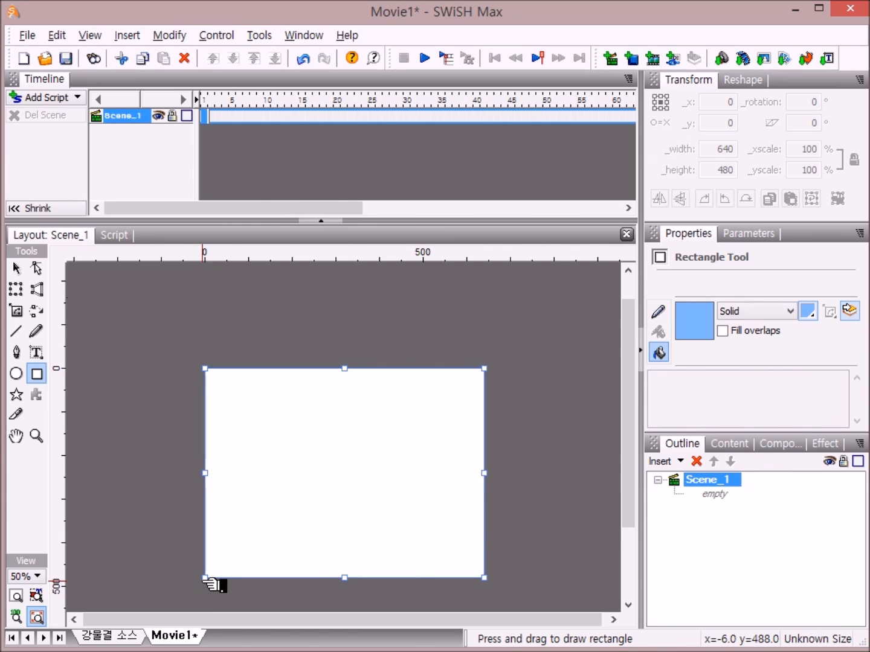
Draw a rectangle about 652 by 752 pixels from just outside the scene's lower-left corner to well above its upper edge
drag(202, 580, 488, 315)
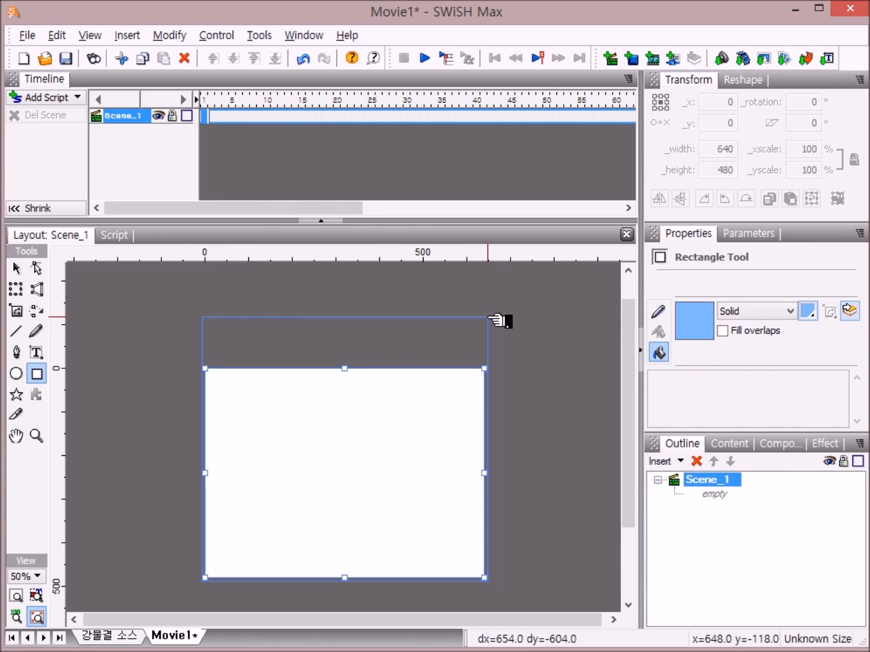
drag(487, 317, 486, 276)
drag(486, 276, 488, 274)
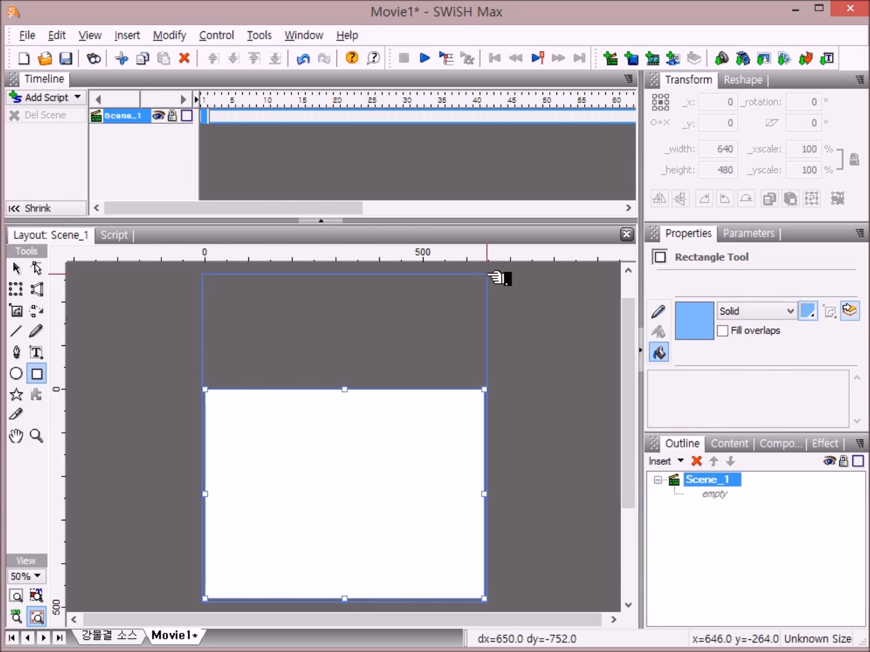
drag(486, 274, 486, 274)
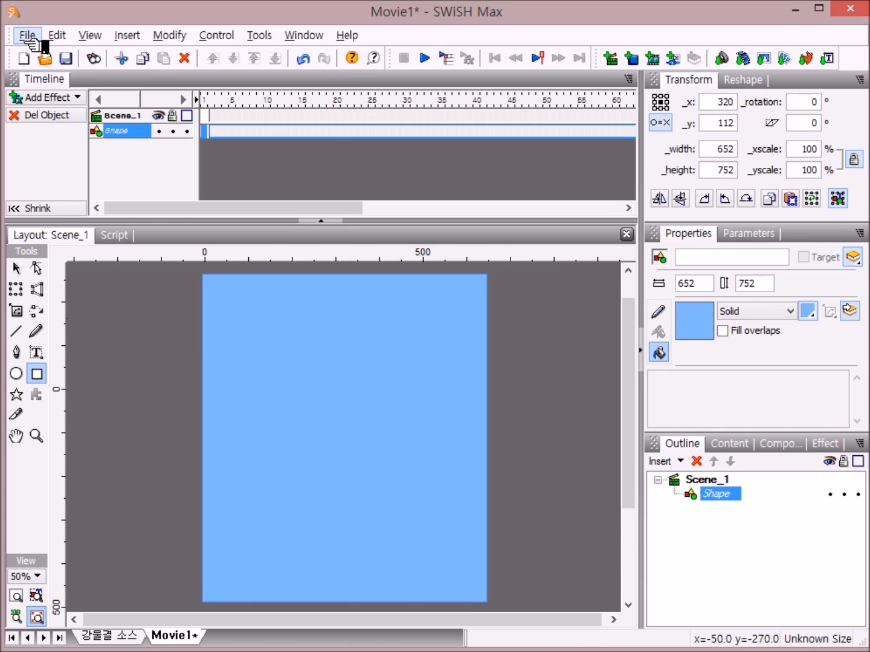
Break the rectangle into pieces as a regular grid of 1 column and 60 rows, cascading left to right, top to bottom
click(181, 36)
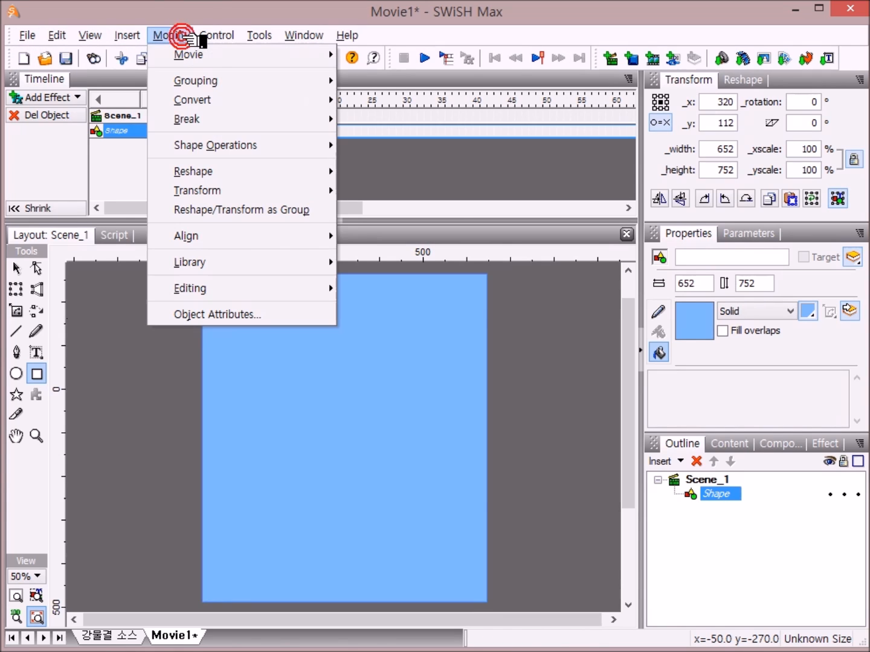
mouse_move(177, 119)
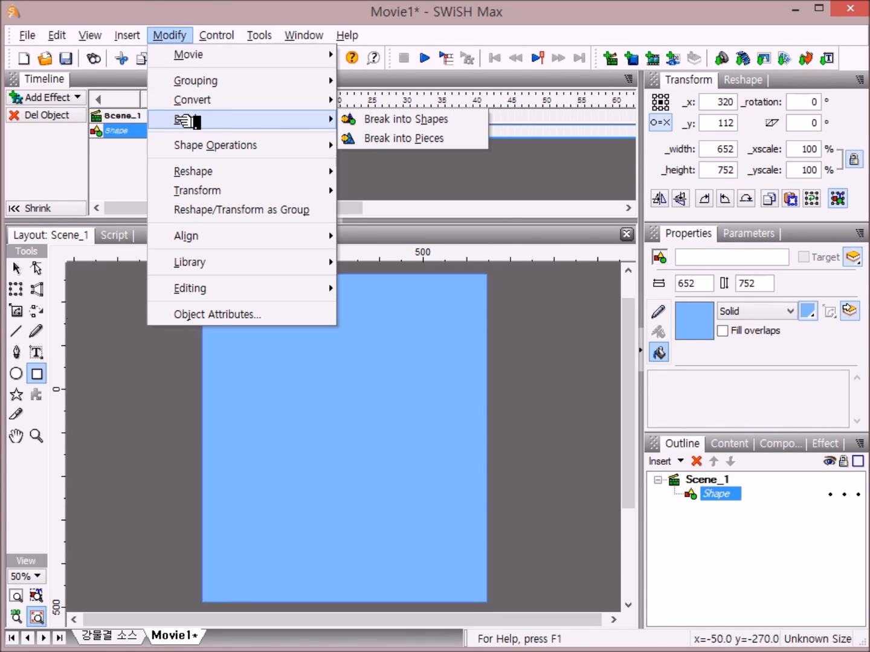
click(179, 118)
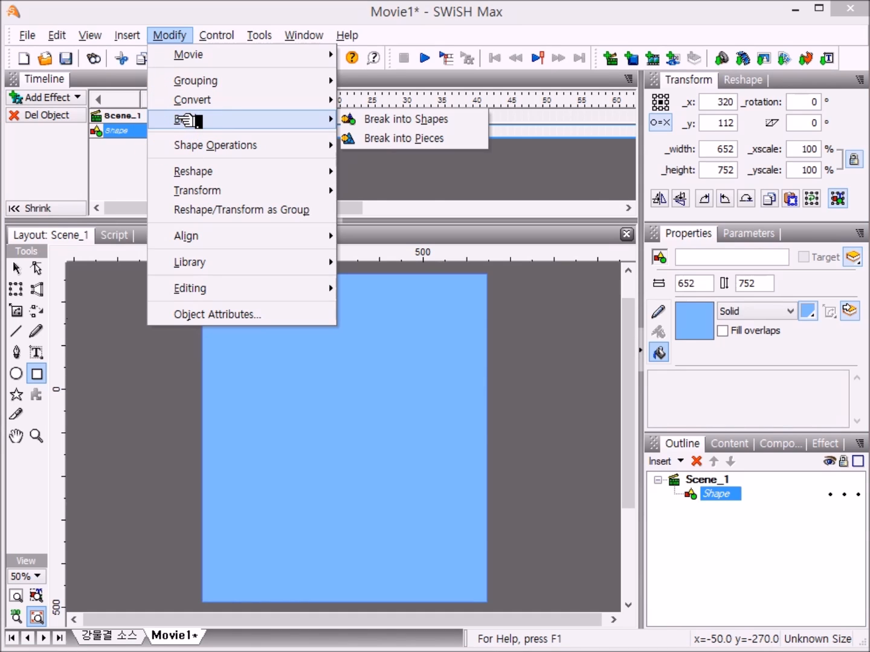
click(439, 138)
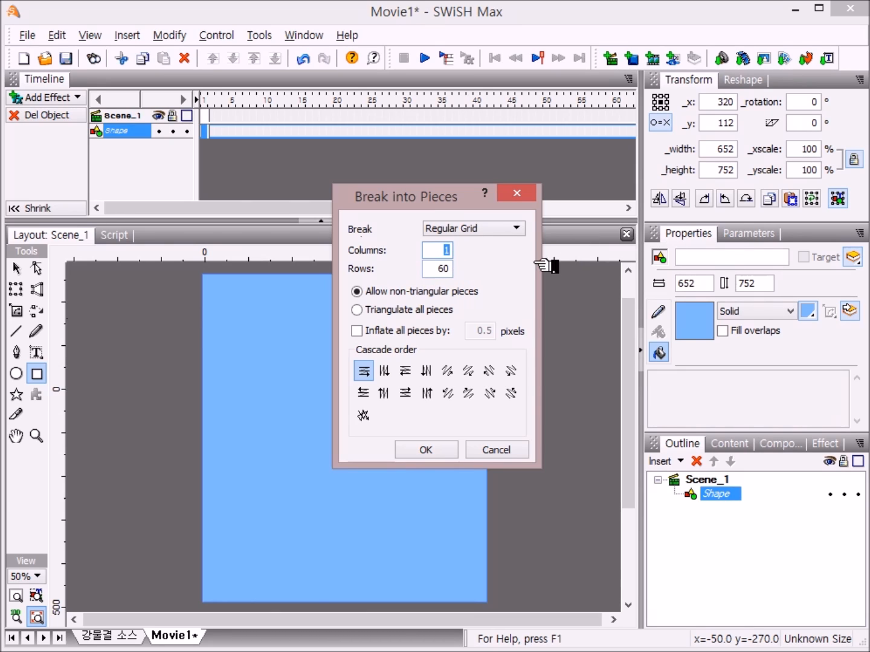
click(366, 370)
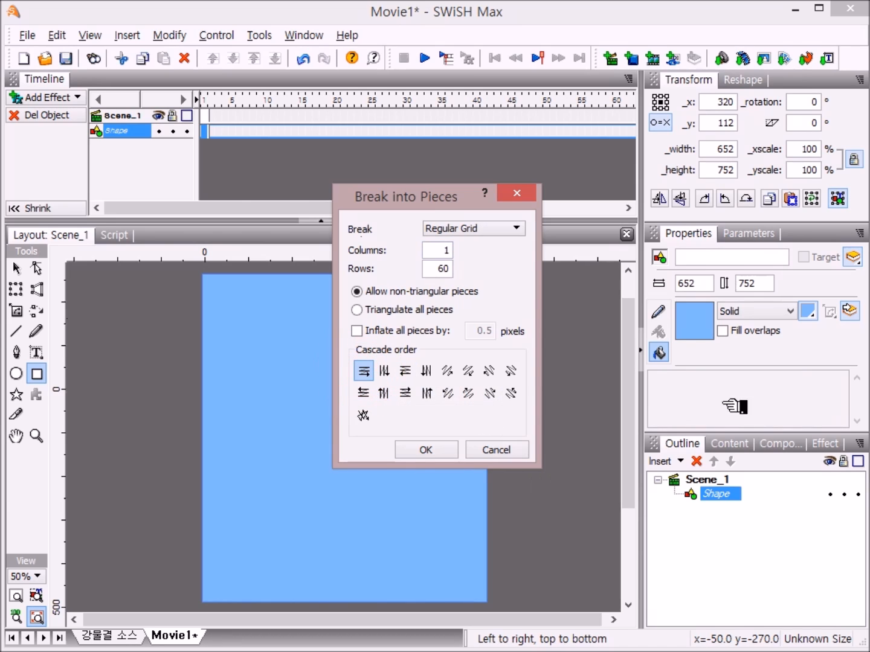
click(437, 449)
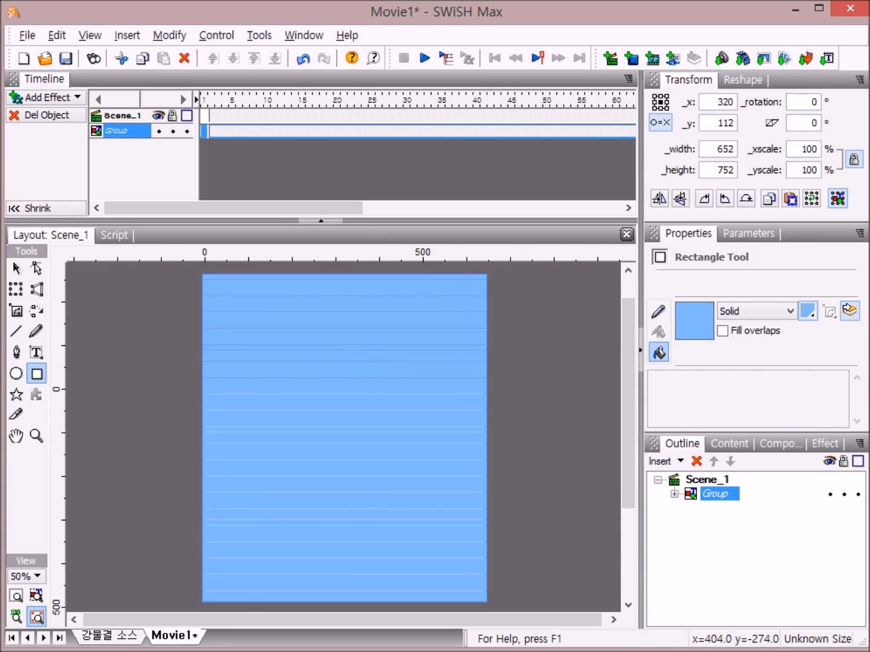
Ungroup the broken rectangle into separate stripe shapes
click(175, 36)
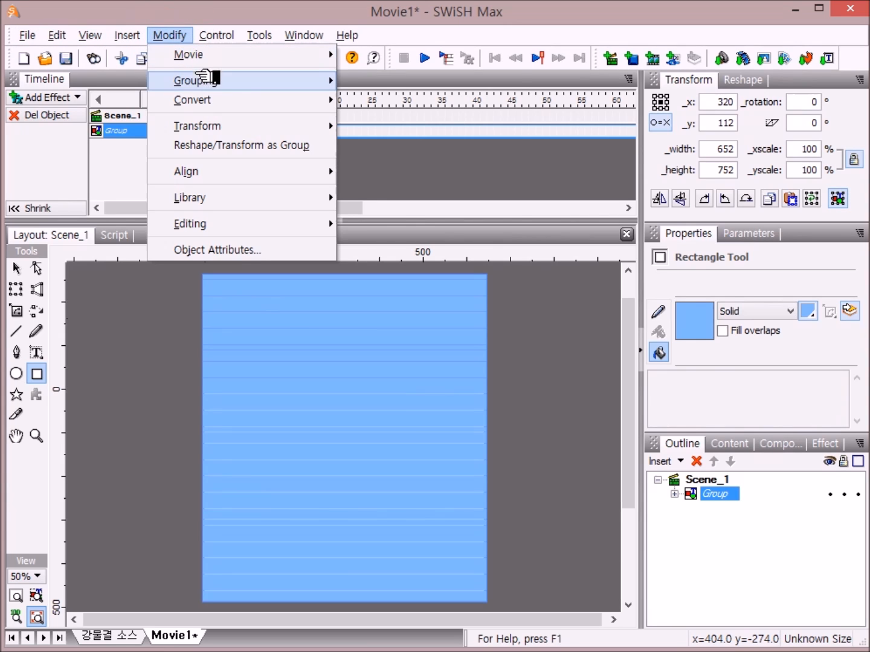
click(204, 78)
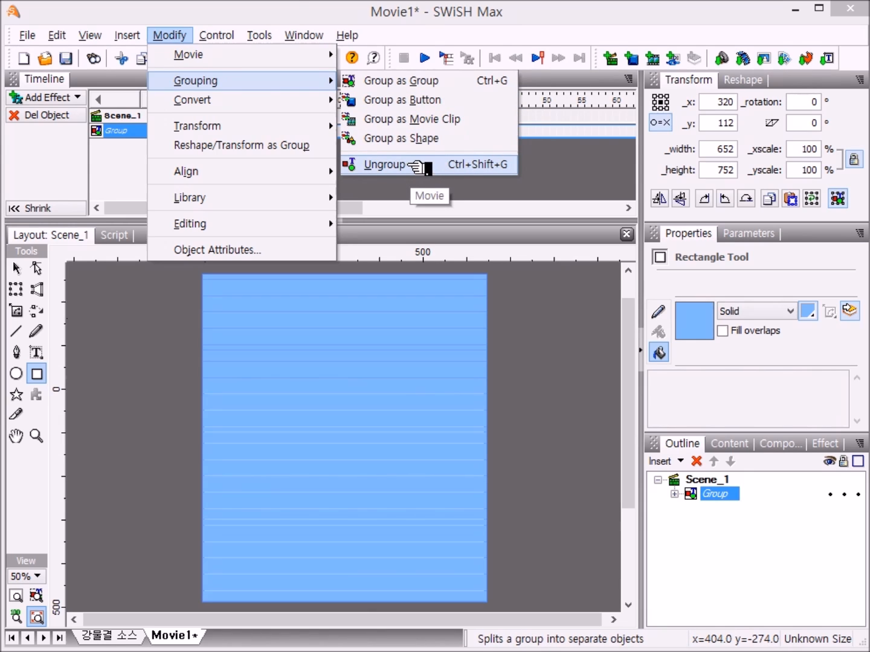
click(409, 166)
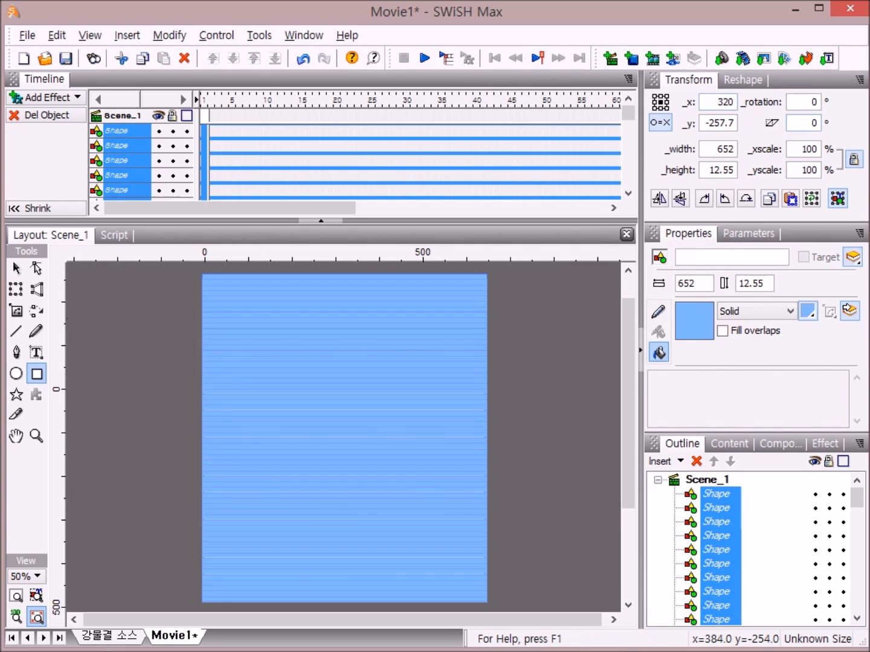
Set the height of all selected stripe shapes to 6 pixels
click(845, 202)
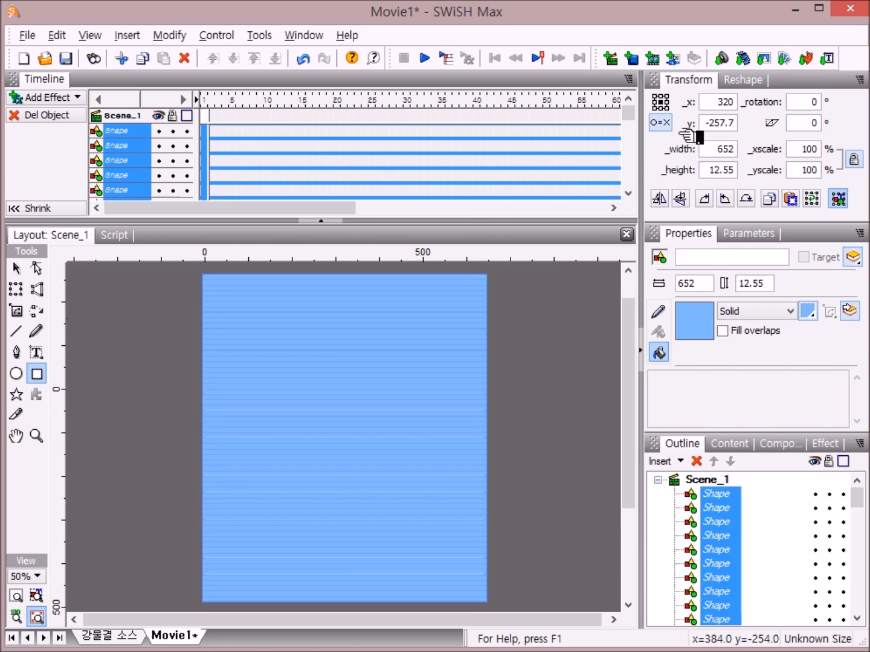
click(847, 204)
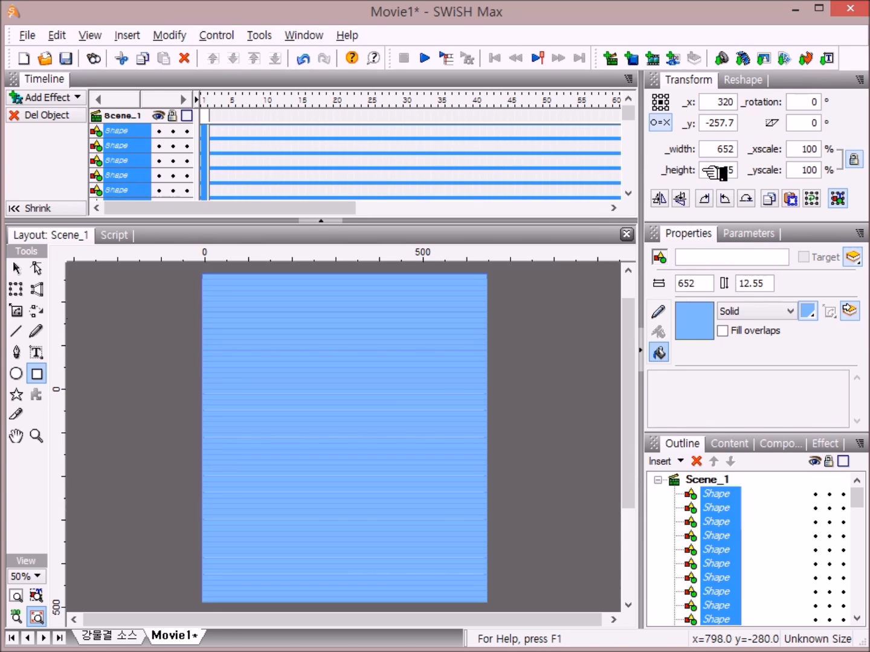
click(737, 170)
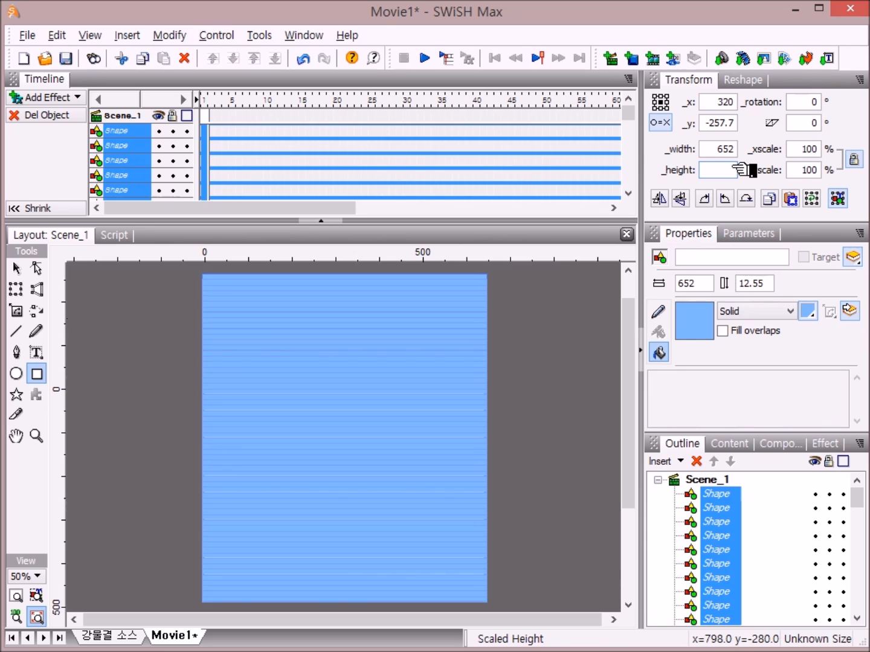
key(Return)
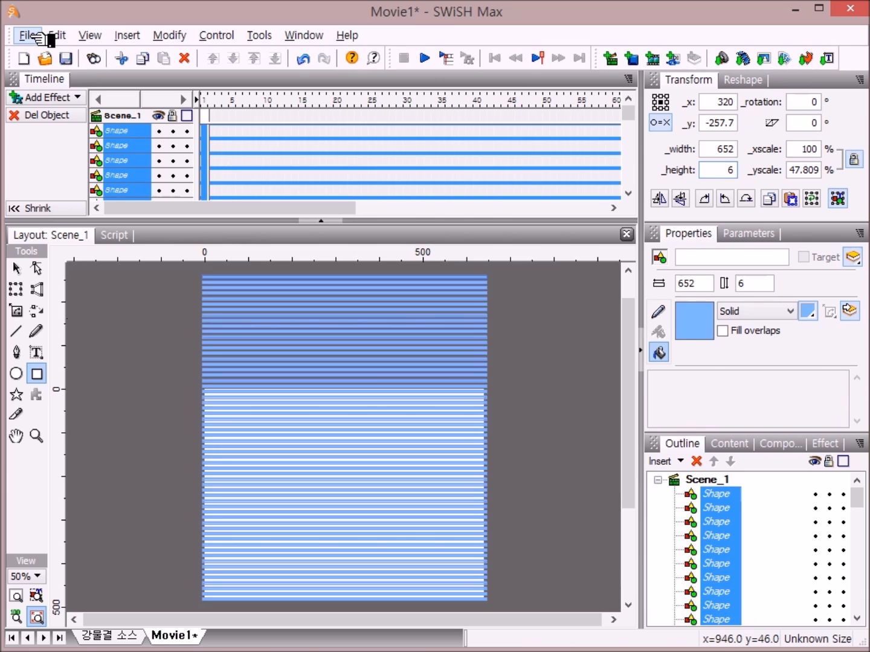
Group all the selected stripes as a single shape, without emptying the overlapped regions
click(176, 36)
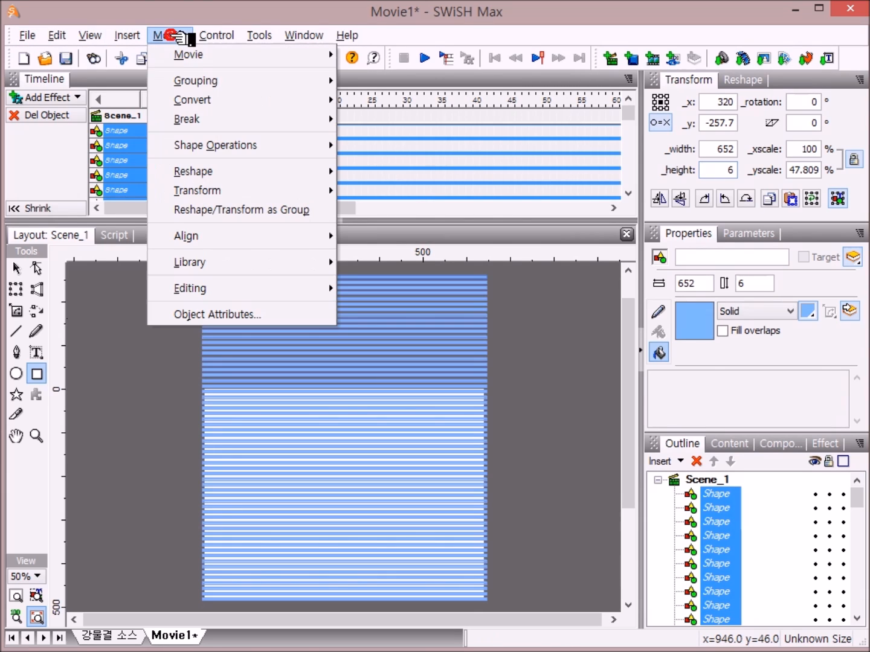
click(187, 81)
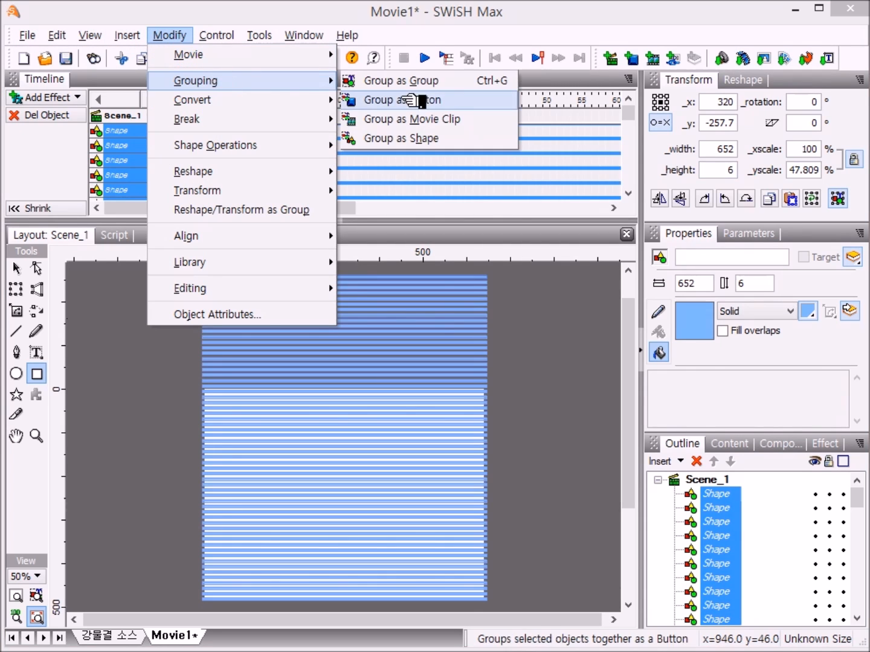
click(489, 144)
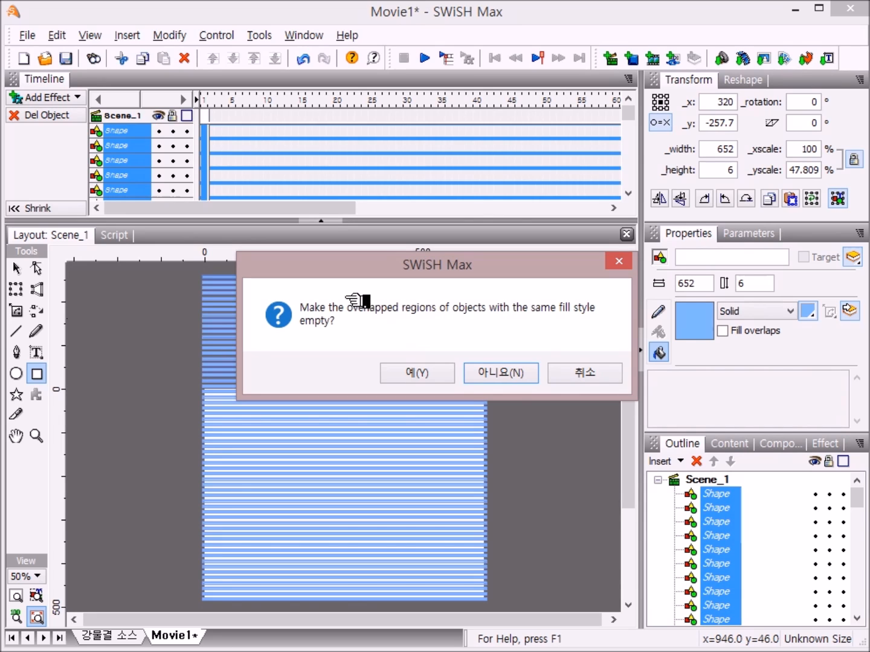
click(508, 374)
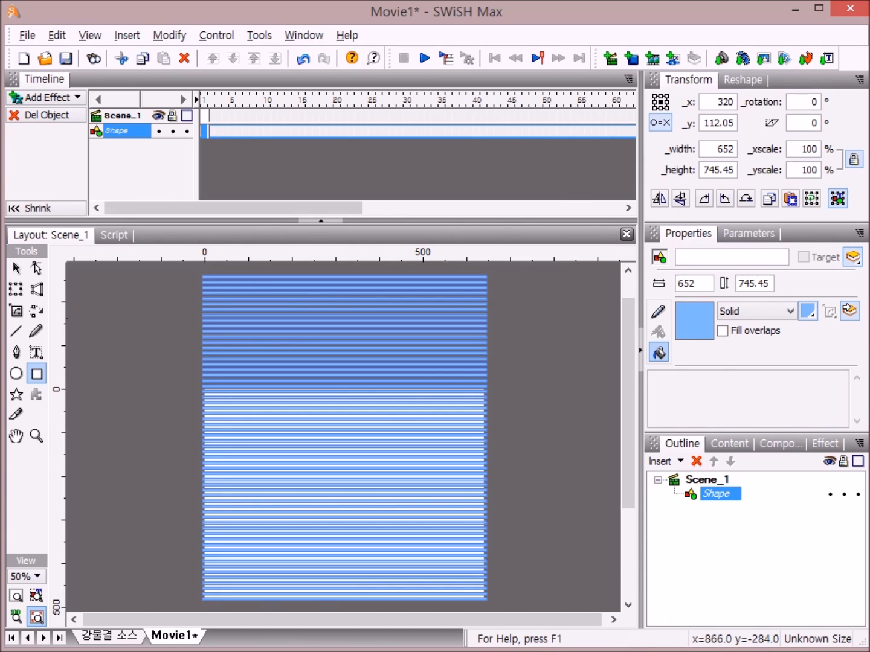
Add a Move effect to the stripe shape at frame 1 with a duration of 200 frames
right_click(206, 129)
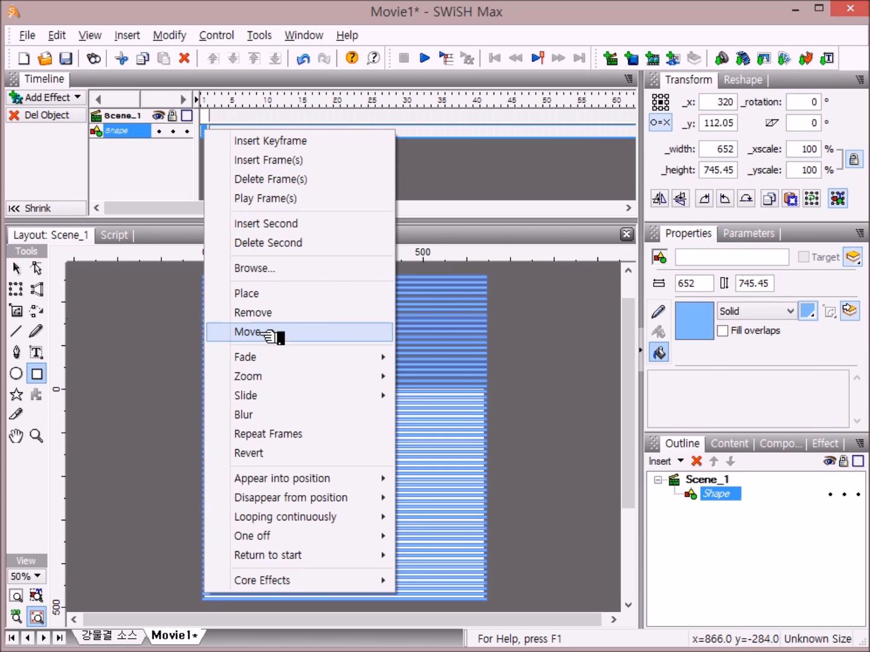
click(313, 332)
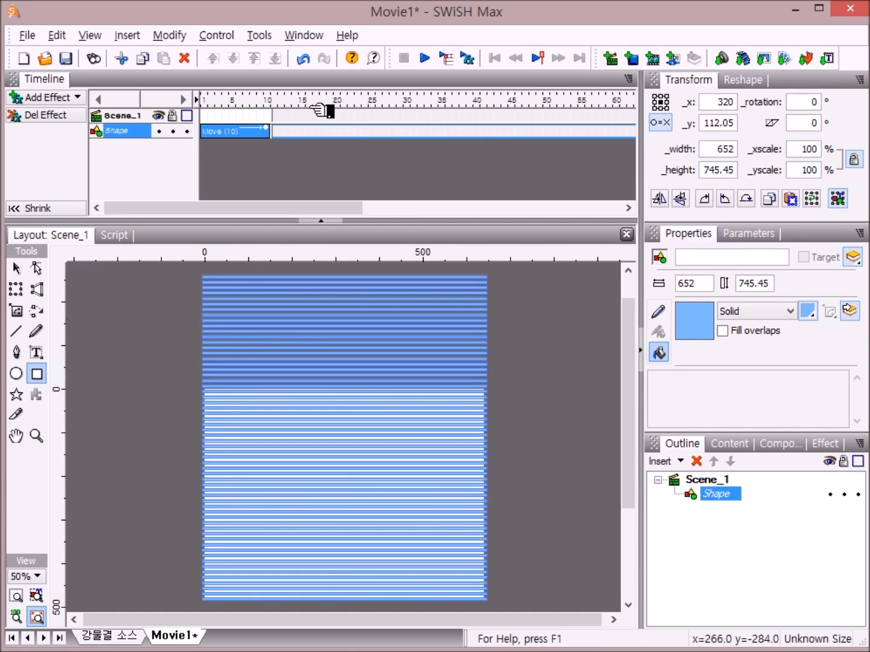
click(262, 134)
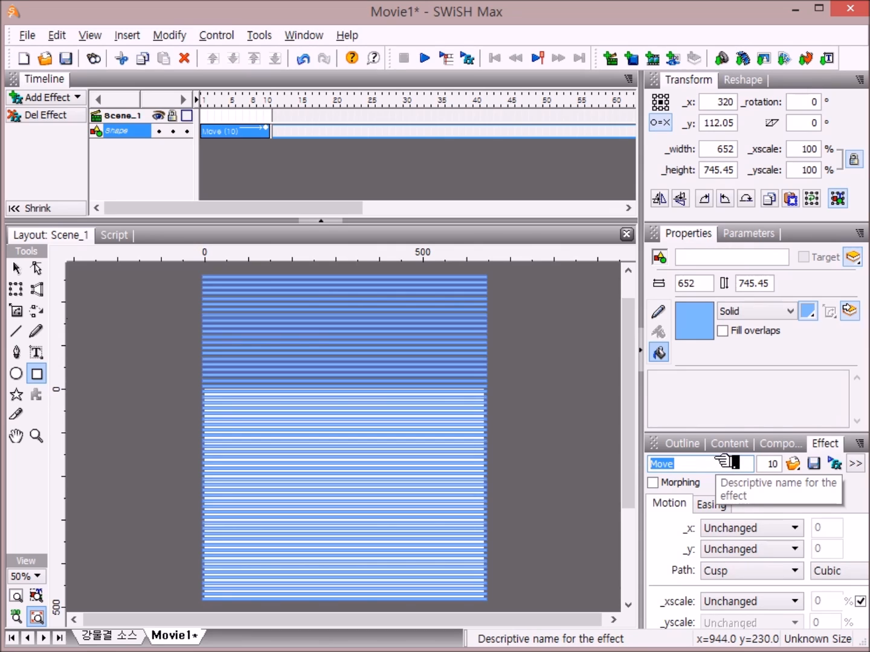
click(783, 464)
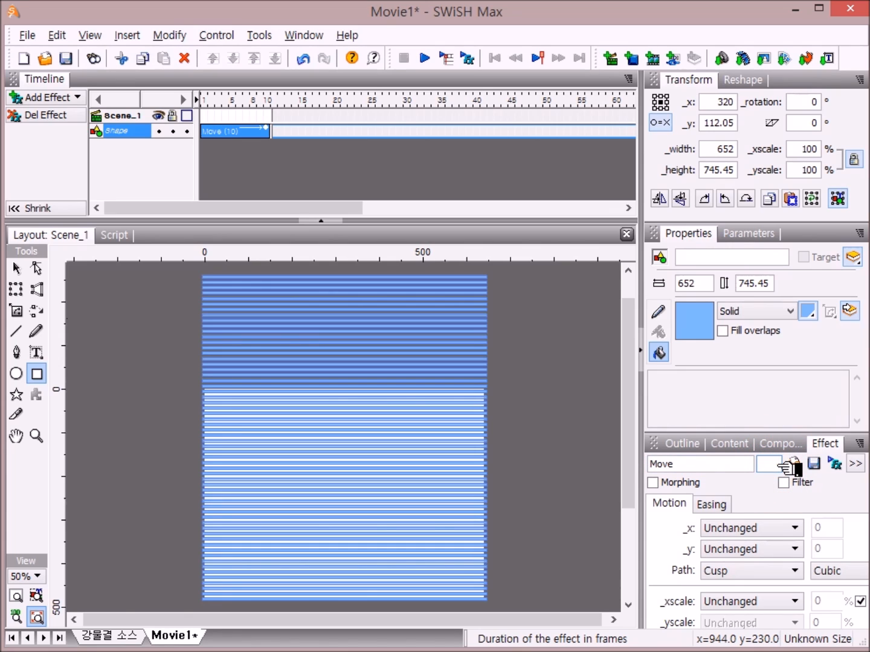
text(200)
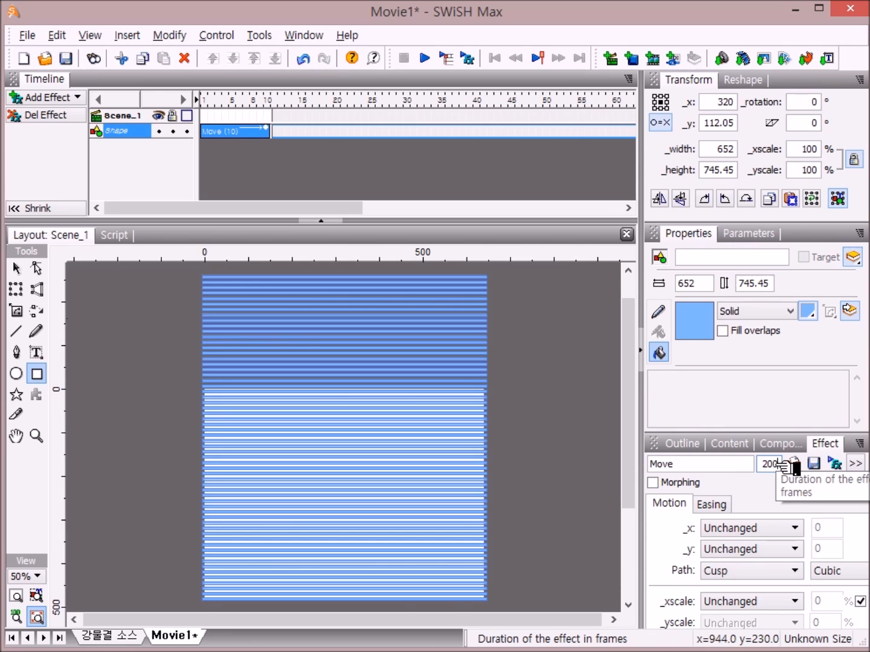
key(Return)
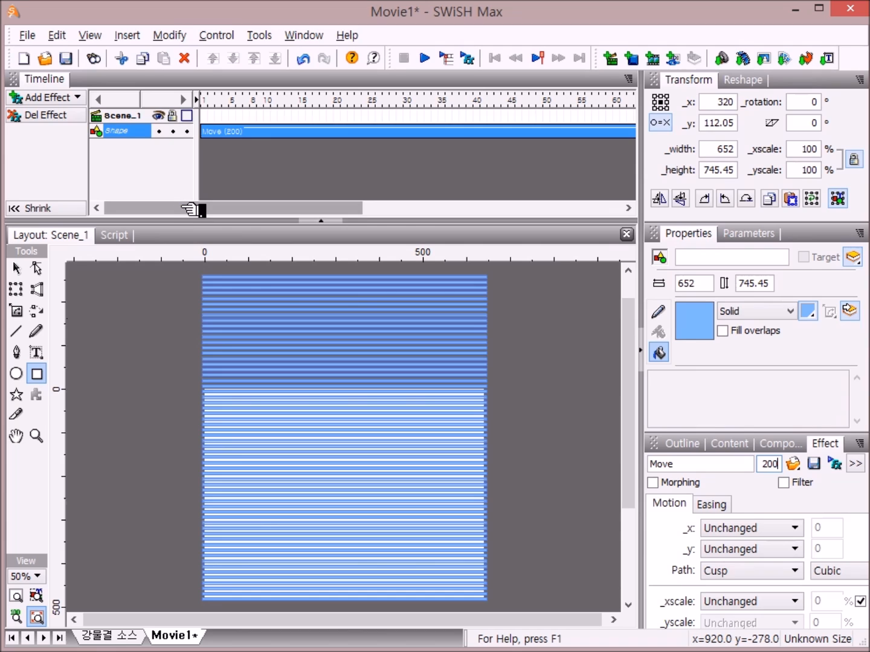
At frame 200, move the stripe shape straight down to y about 370, aligning its upper edge with the scene's upper edge
drag(178, 206, 501, 210)
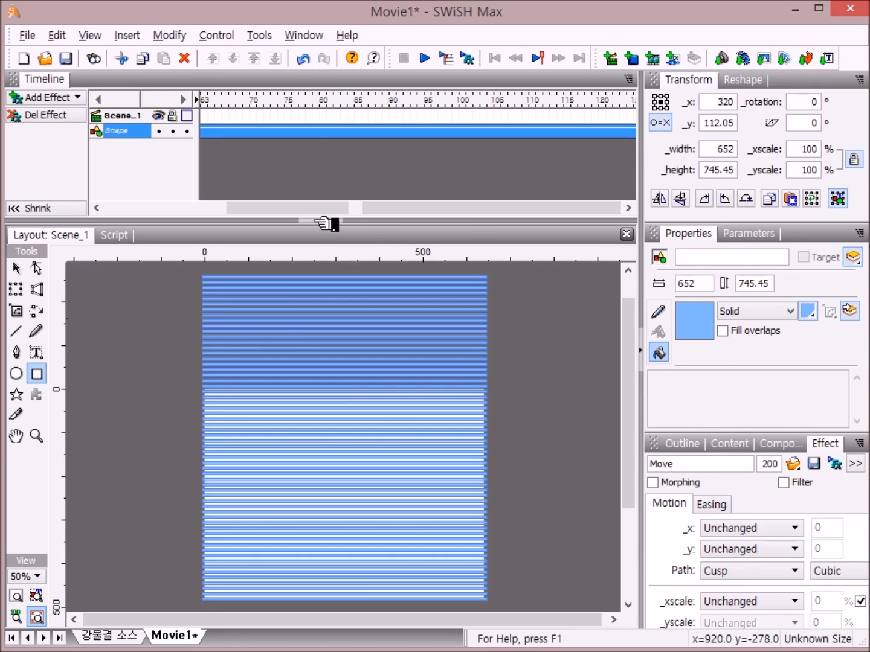
drag(296, 207, 537, 226)
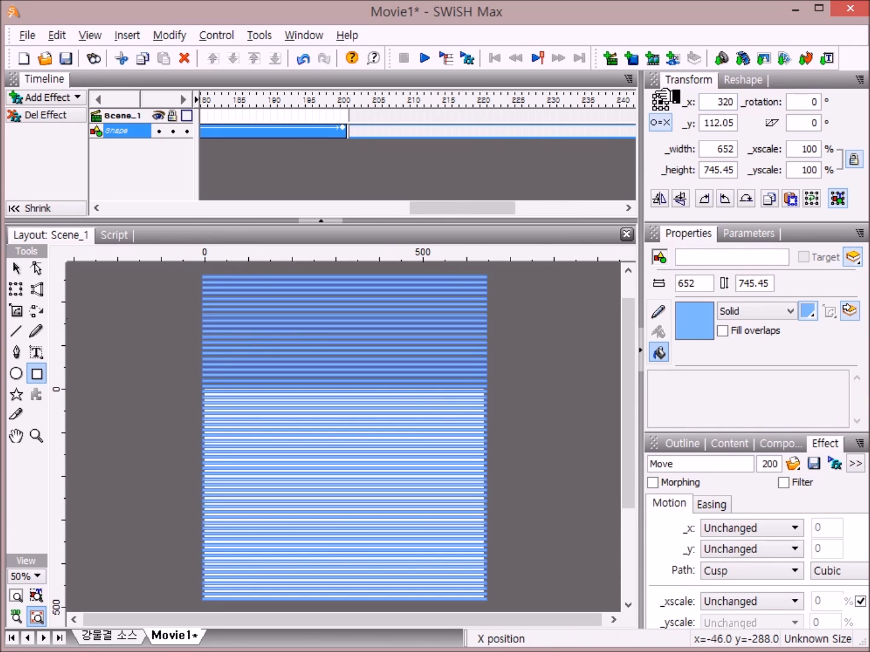
click(351, 102)
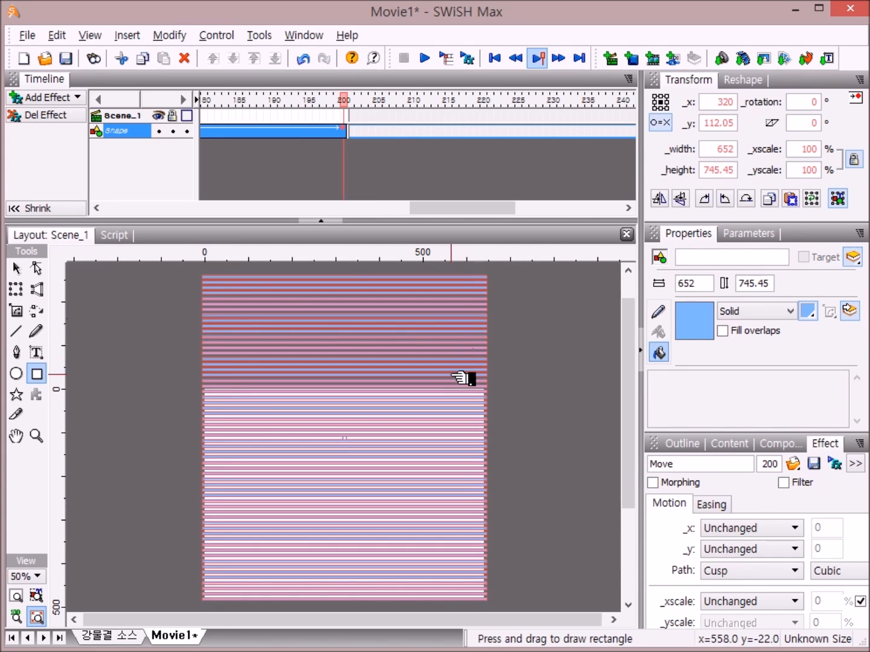
click(26, 270)
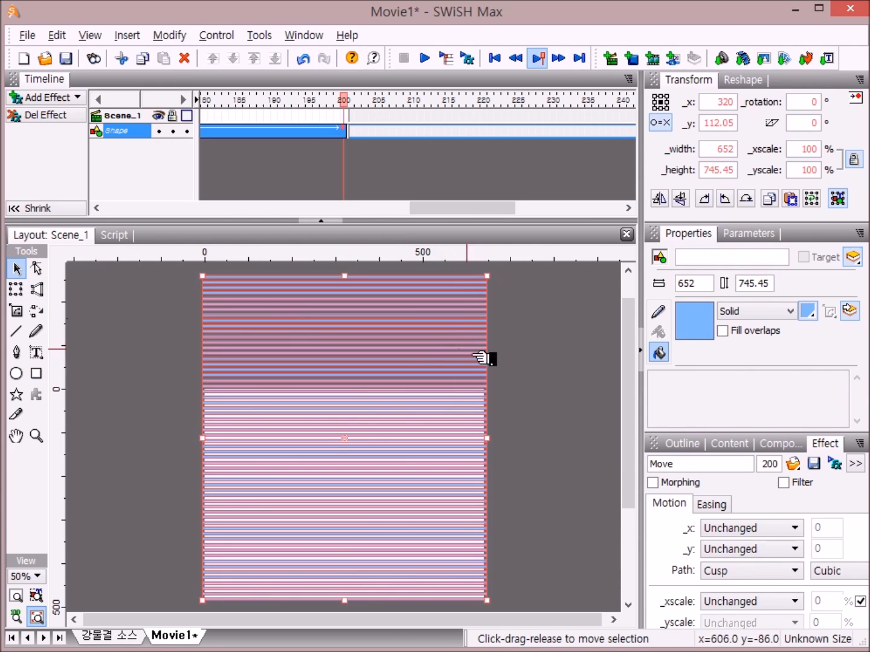
click(403, 312)
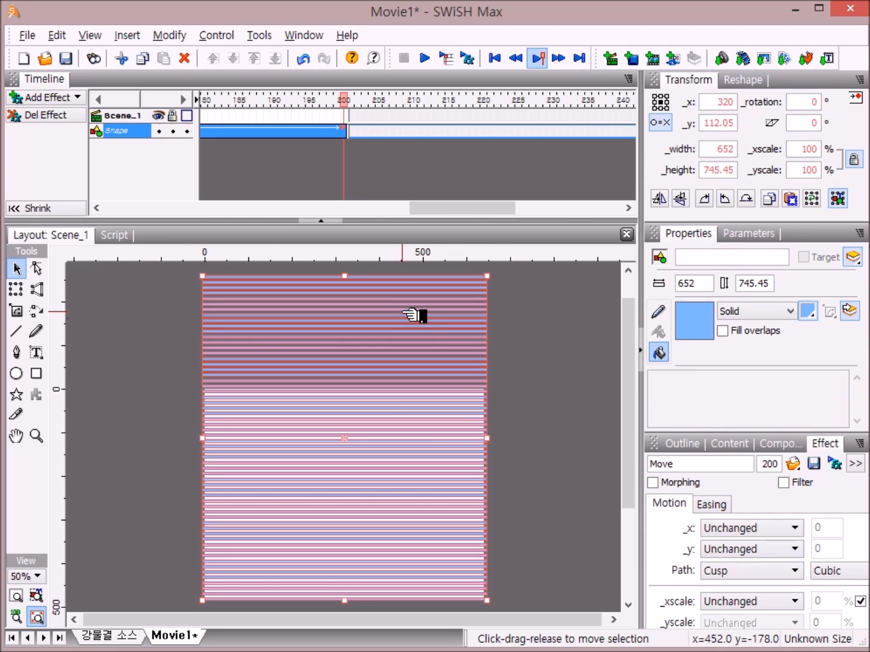
drag(414, 315, 417, 432)
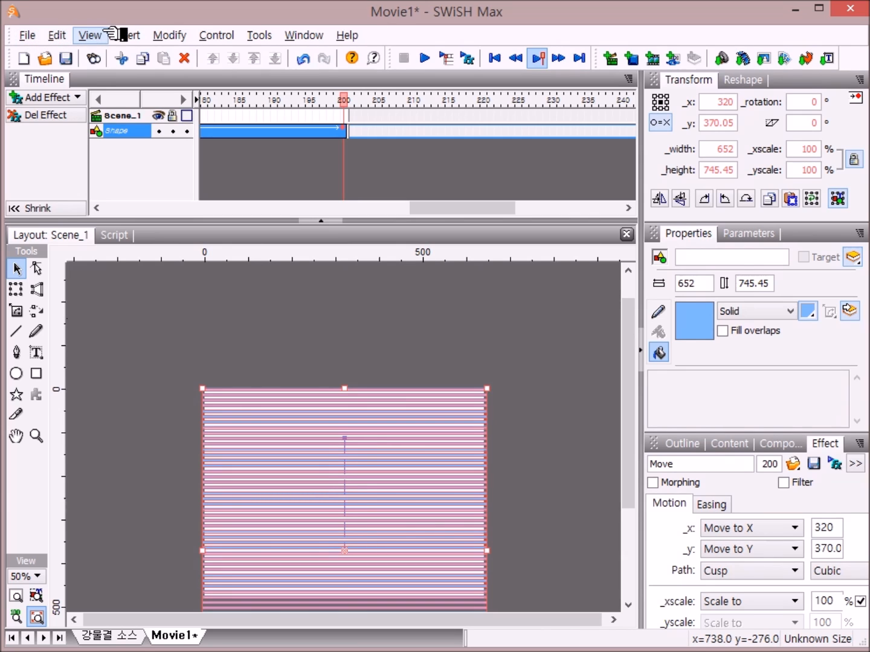
Group the animated stripe shape as a movie clip and preview the movie's playback
click(169, 36)
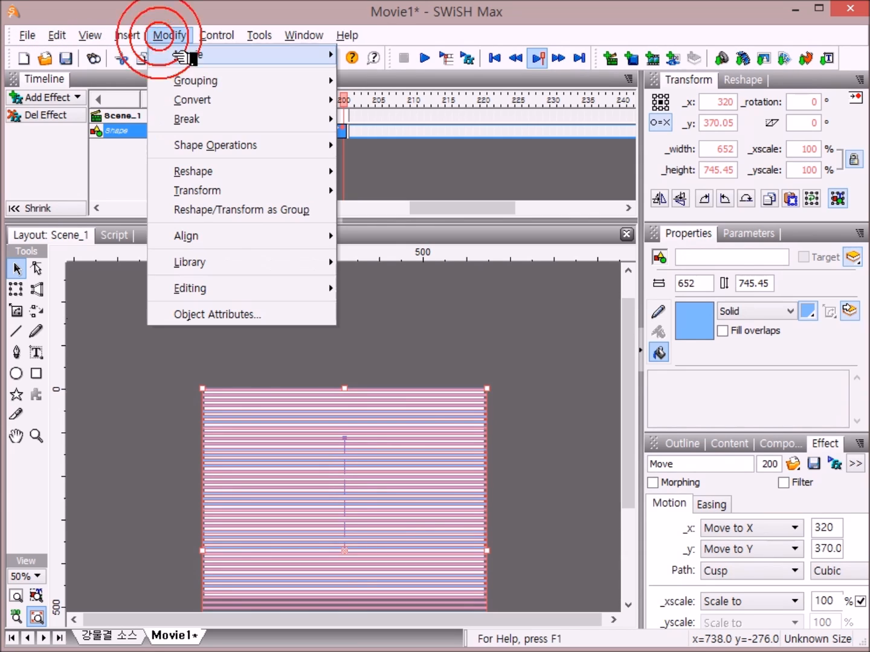
click(186, 80)
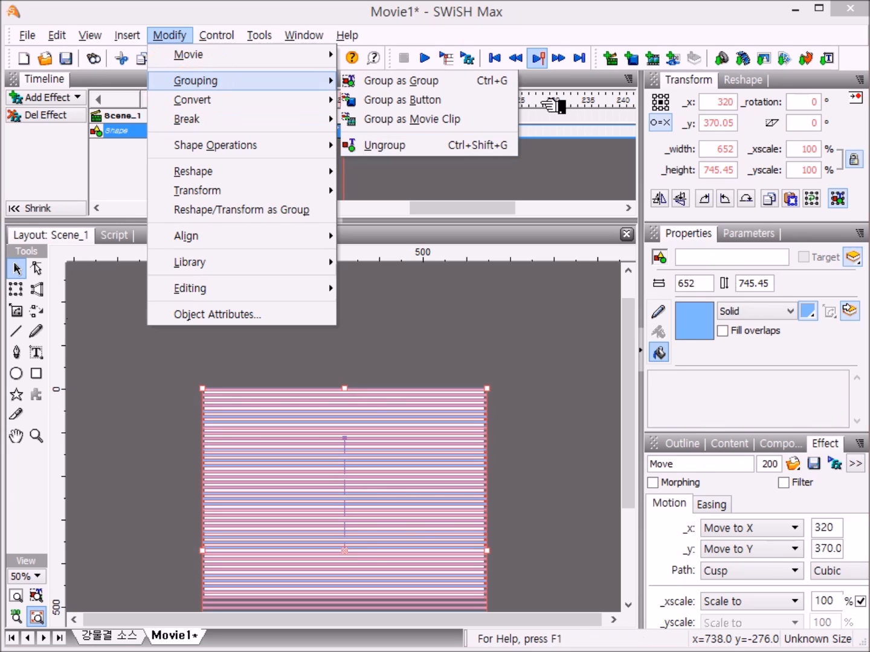
click(472, 120)
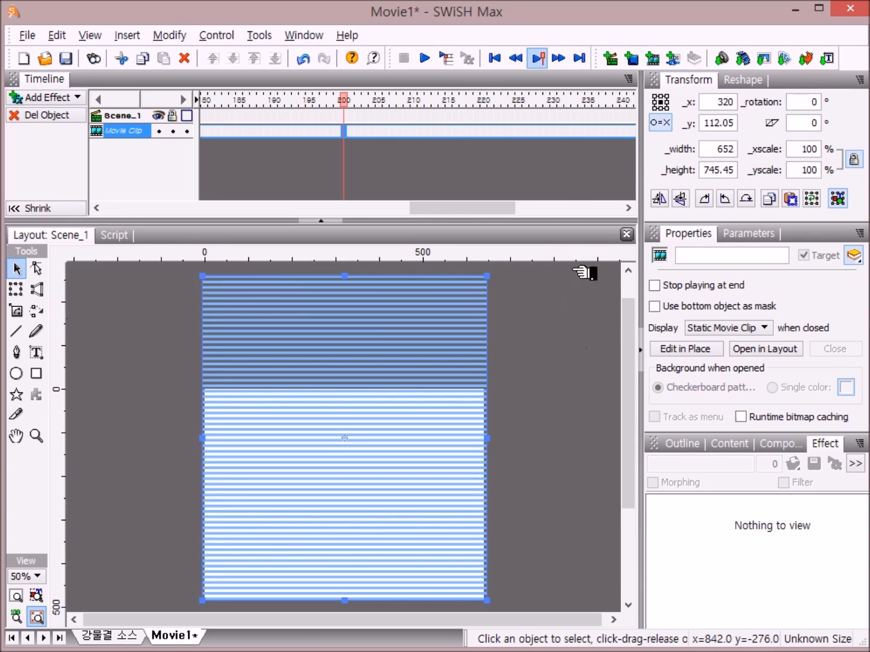
click(427, 58)
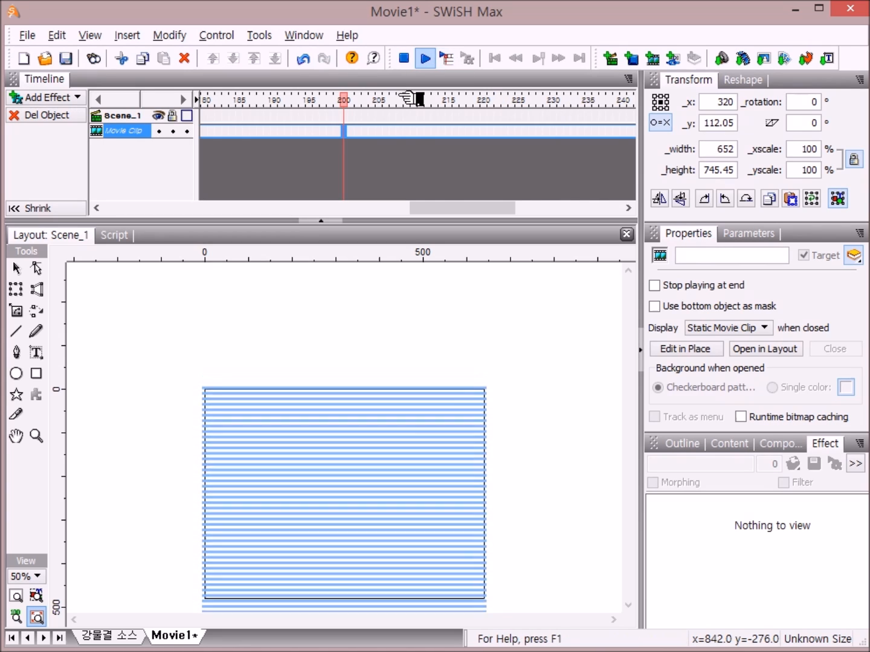
click(403, 58)
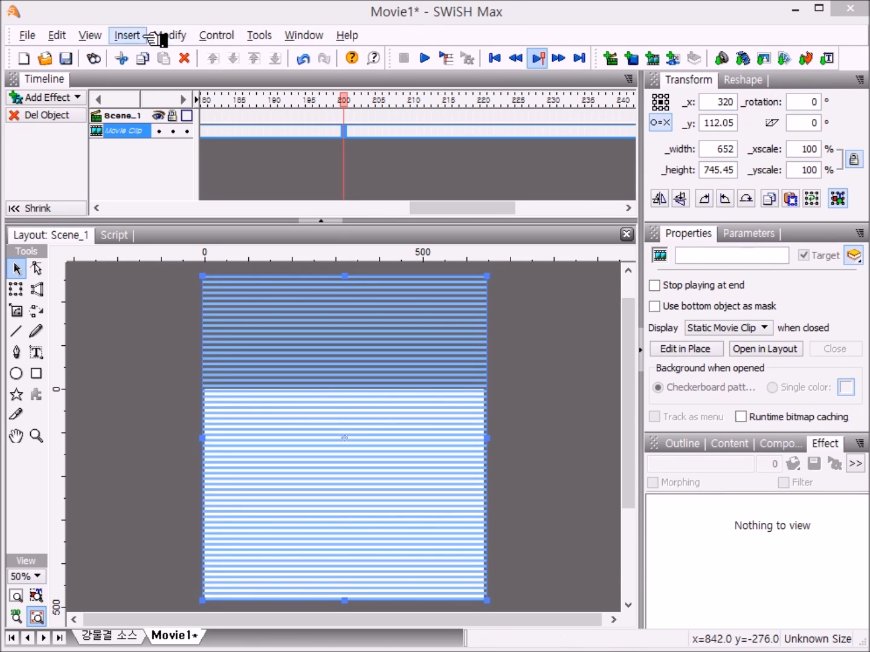
Export the movie as an SWF file named 강물결파 to the desktop
click(27, 36)
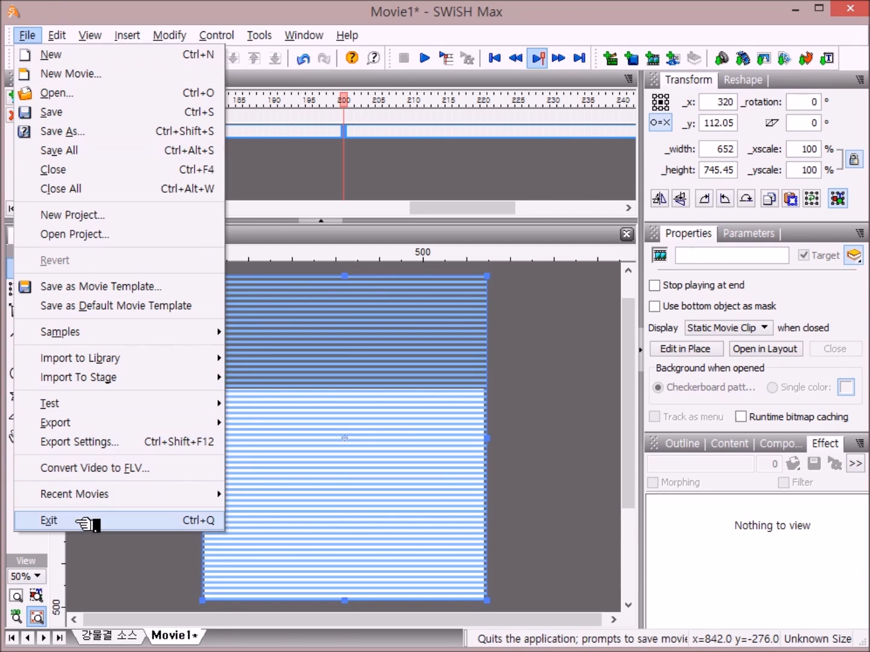
mouse_move(78, 424)
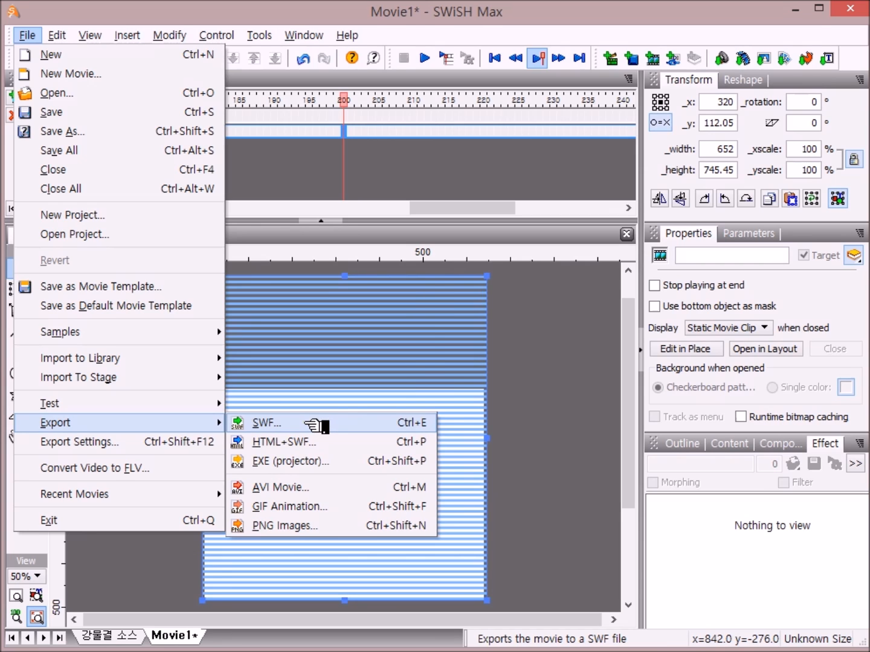
click(306, 425)
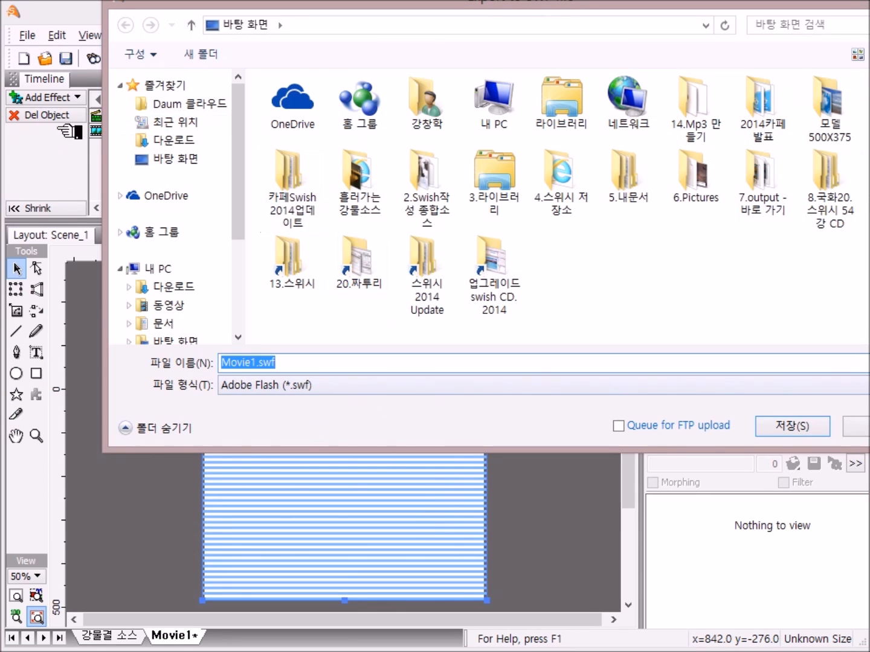
click(185, 161)
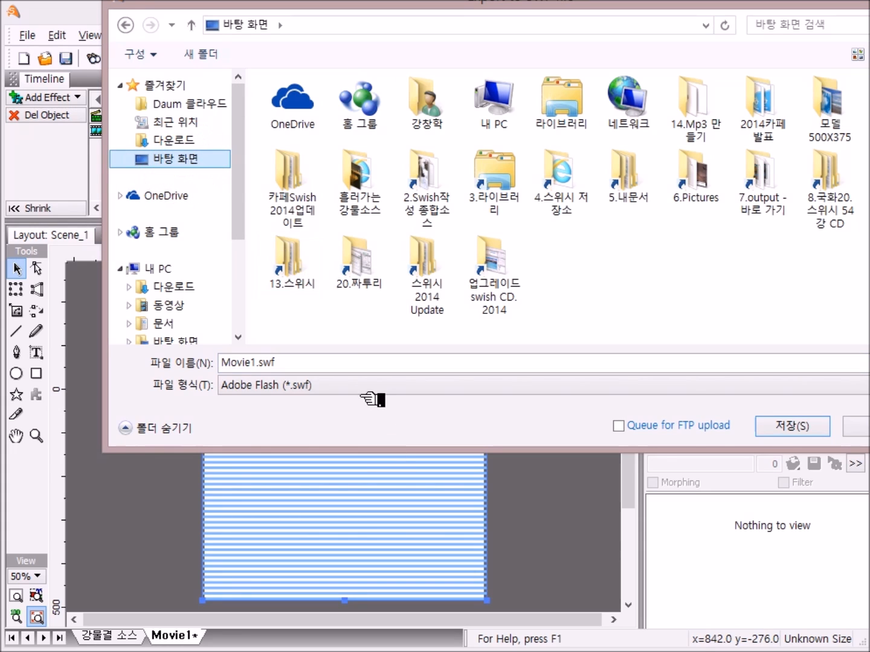
click(303, 363)
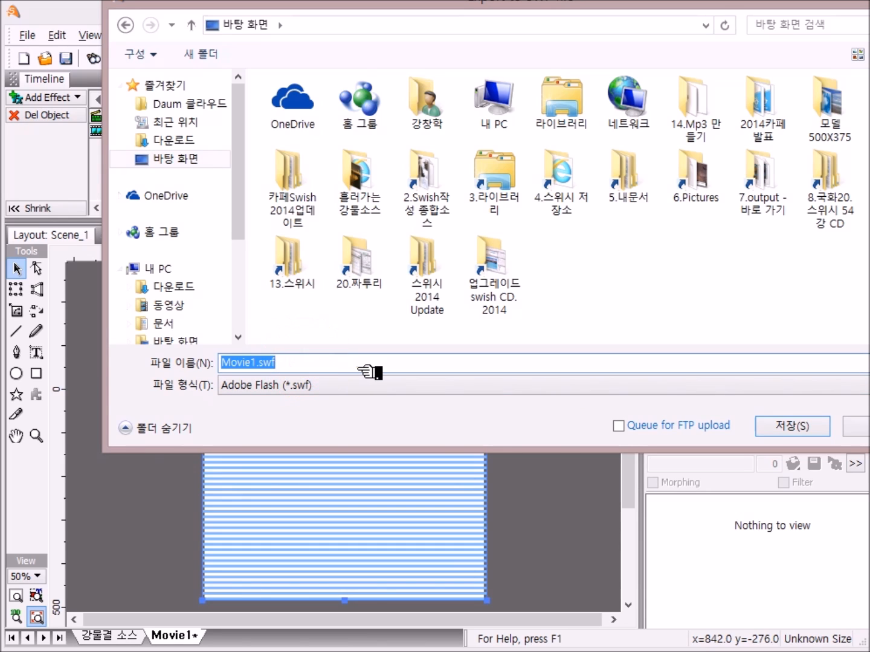
key(BackSpace)
text(강물)
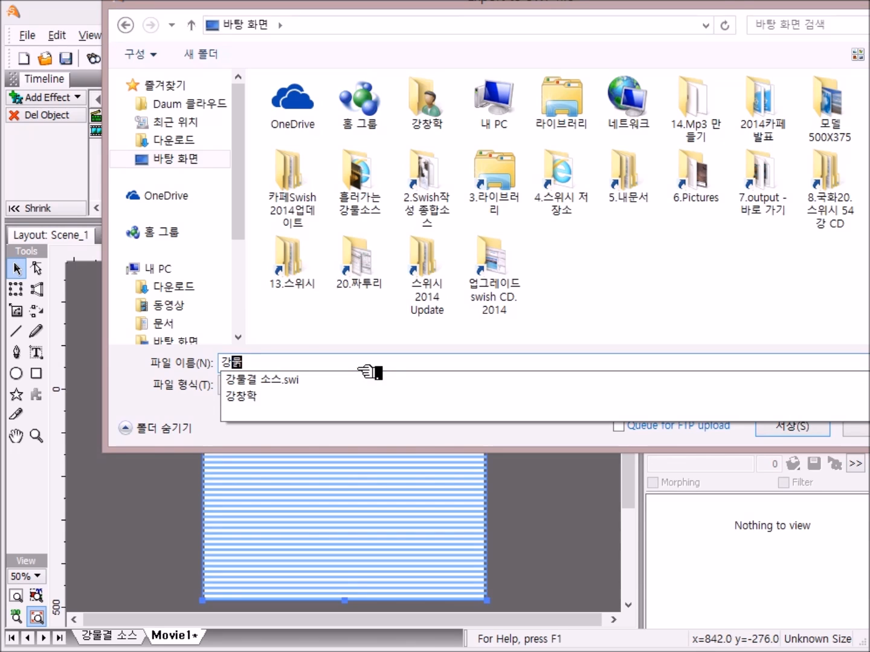
text(겨)
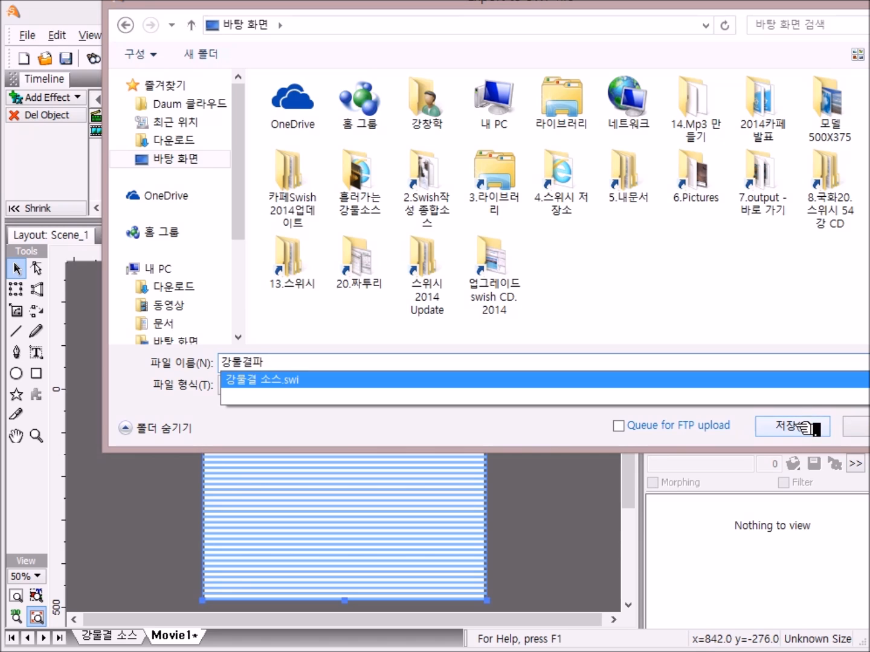
click(803, 427)
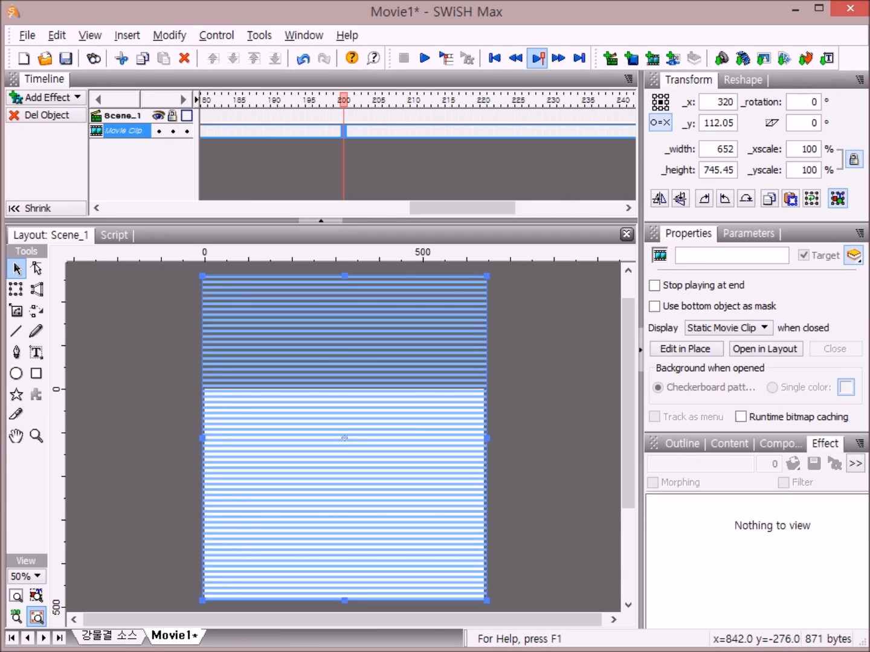
Create a new movie and restore the default panel layout
click(36, 57)
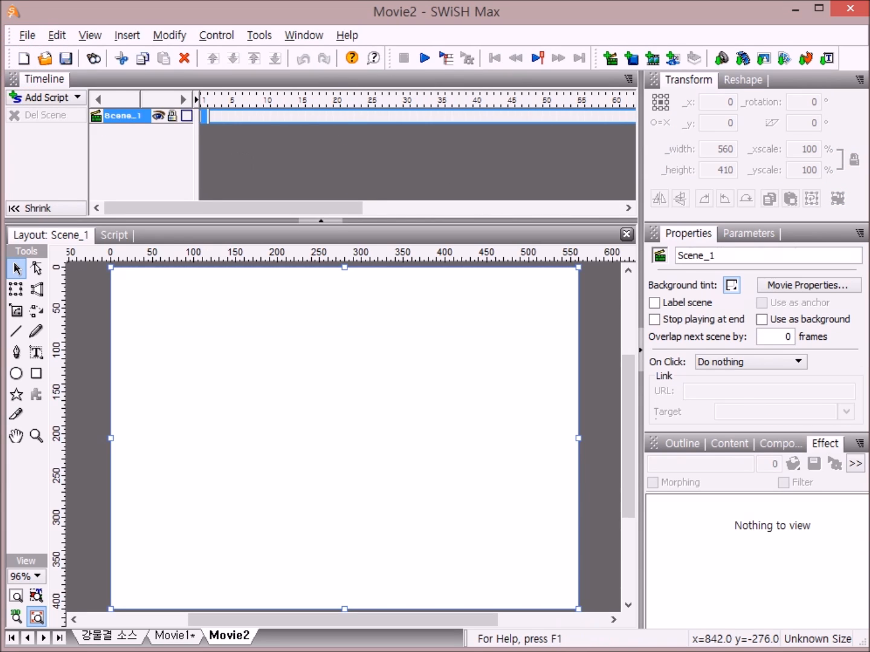
click(305, 36)
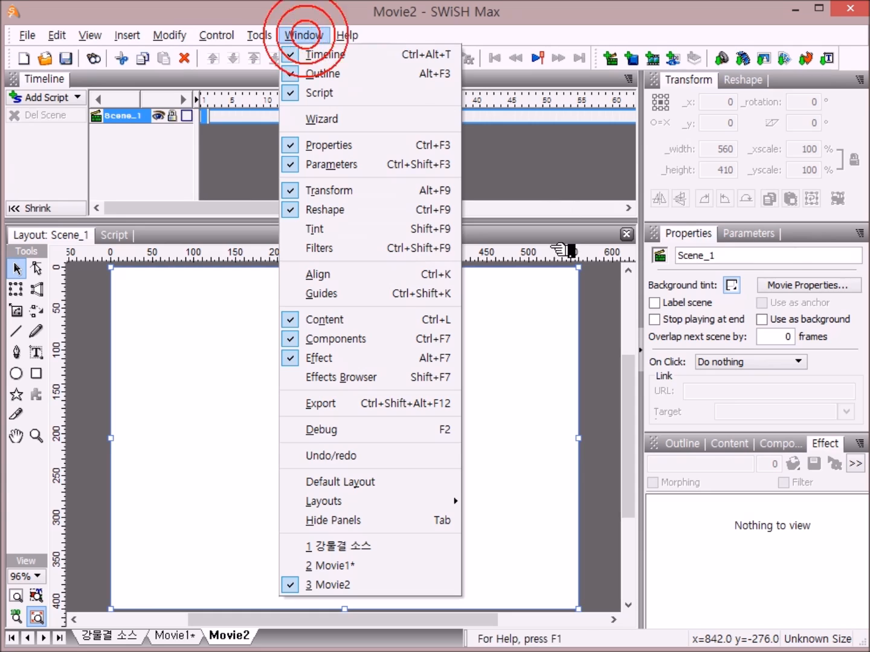
click(410, 483)
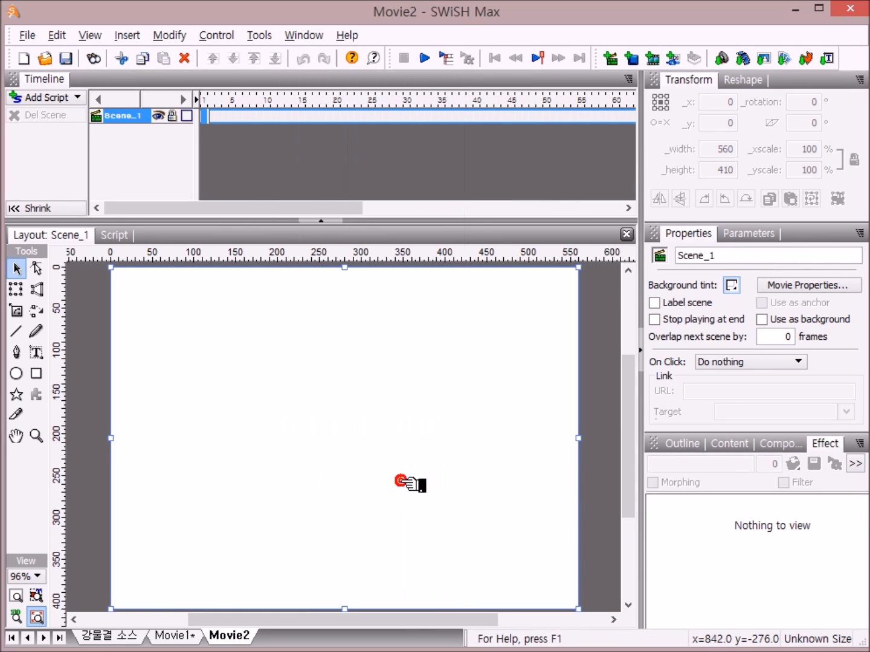
Set the movie size to 500 by 375 pixels and fit the scene in the view
click(836, 290)
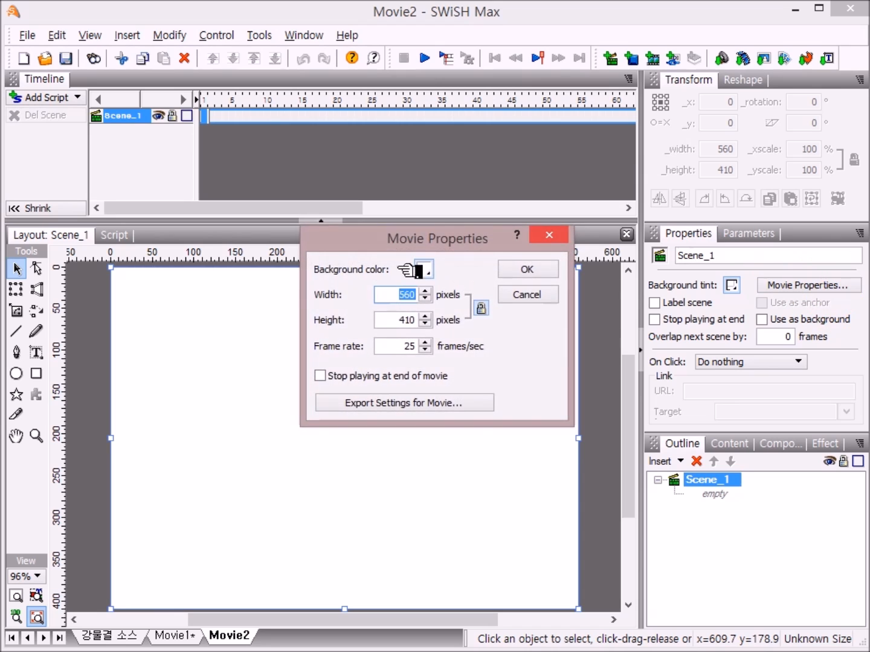
drag(480, 245, 448, 272)
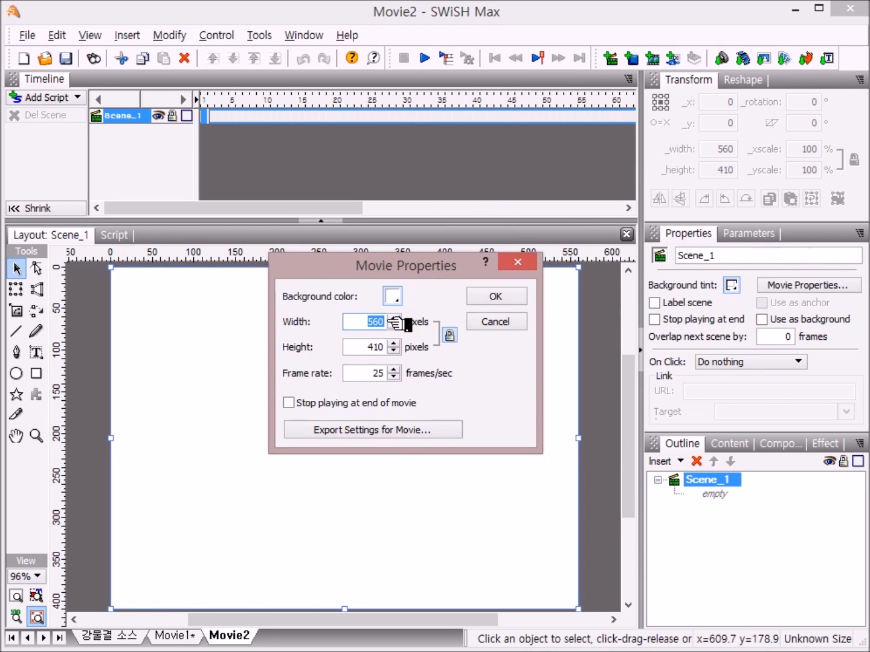
text(5)
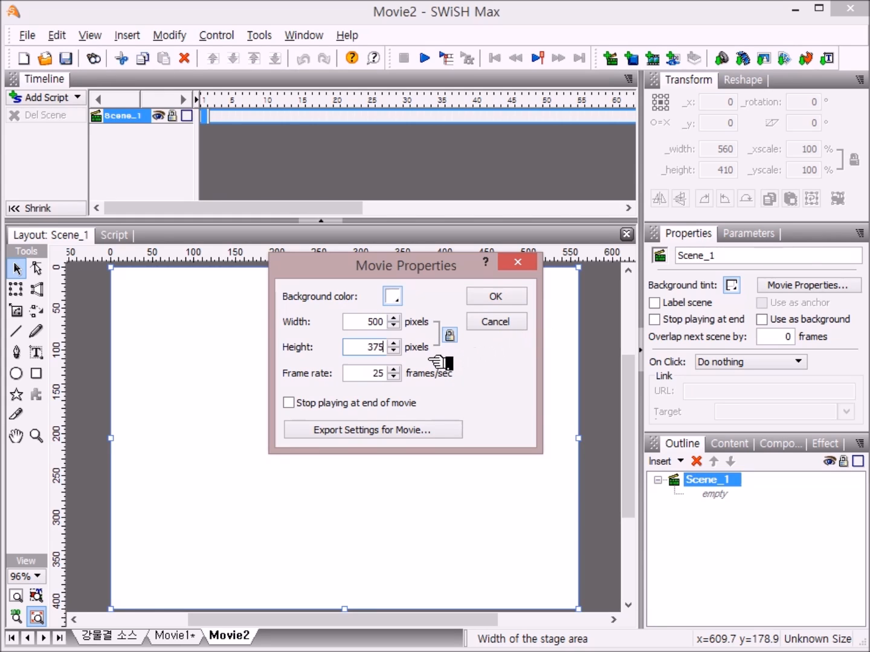
click(498, 295)
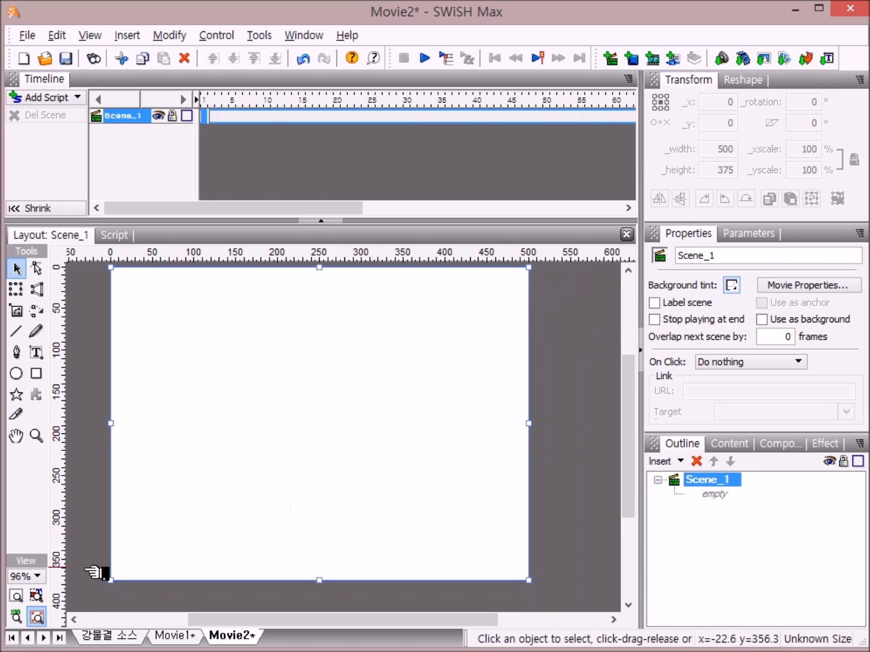
click(18, 596)
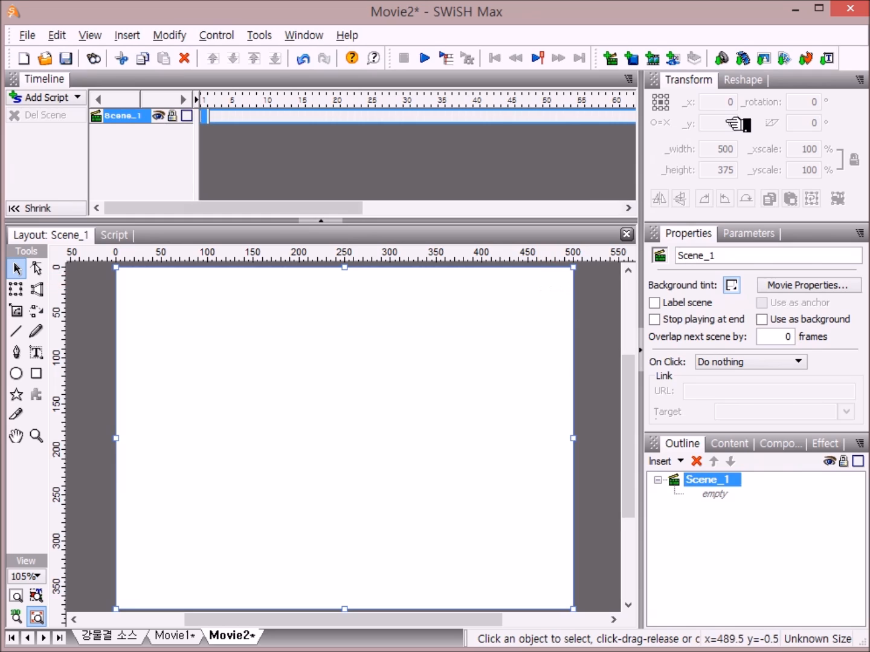
Import the image 바탕500X375.jpg from the desktop into the scene
click(767, 59)
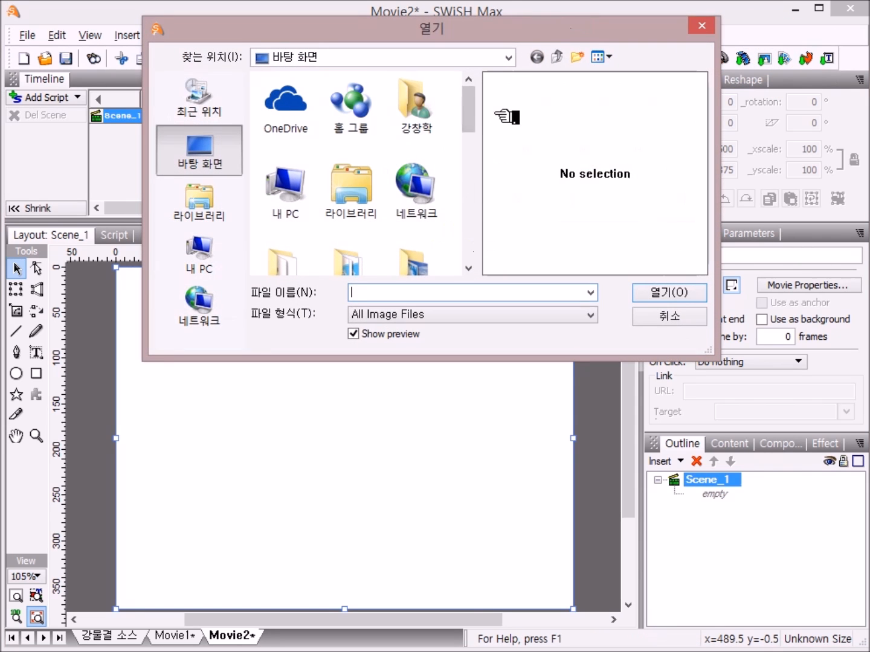
drag(471, 130, 486, 242)
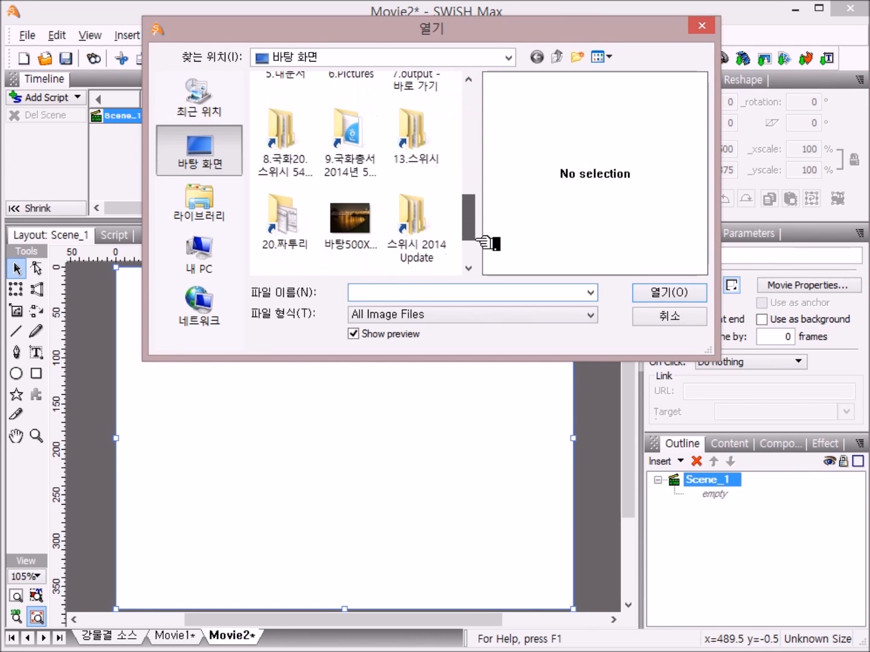
click(365, 217)
click(355, 215)
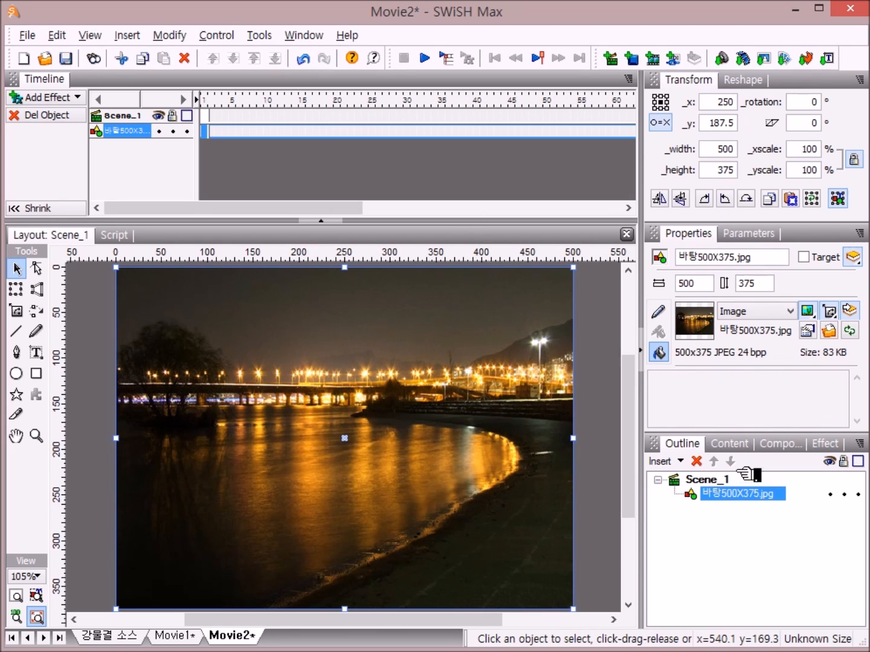
Select Scene_1 instead of the image and set the Pen tool's fill type to Solid
click(716, 481)
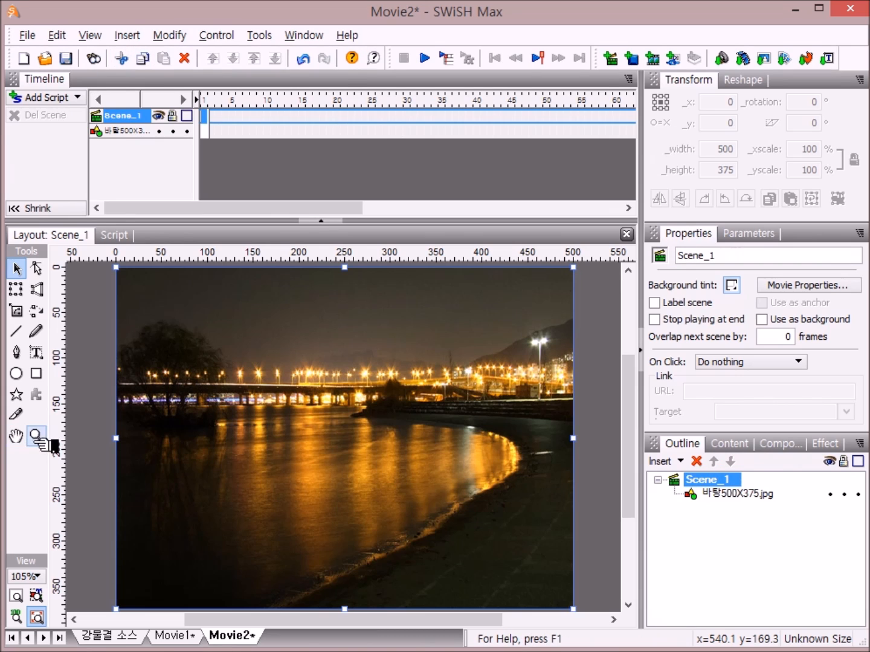
click(16, 352)
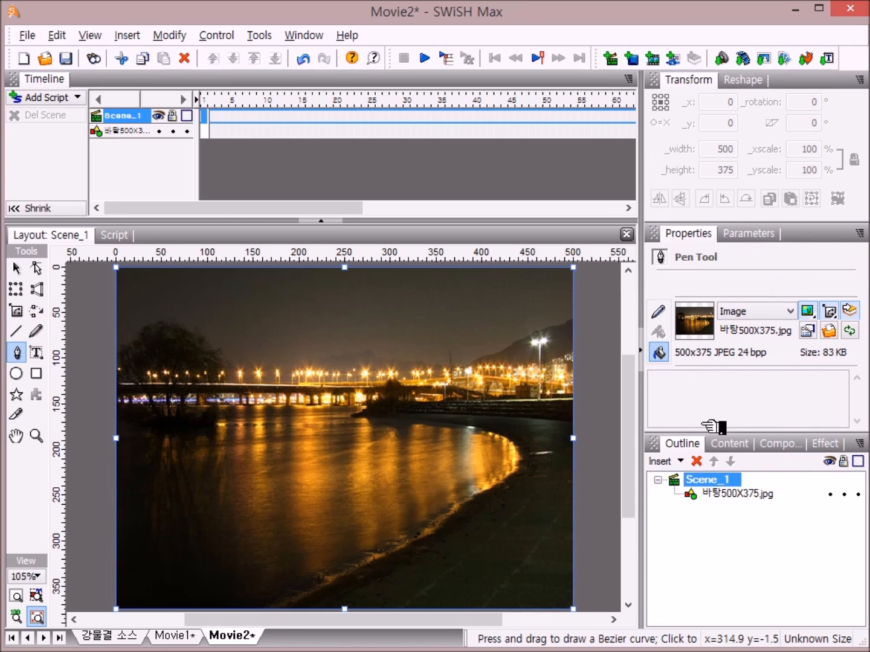
click(659, 352)
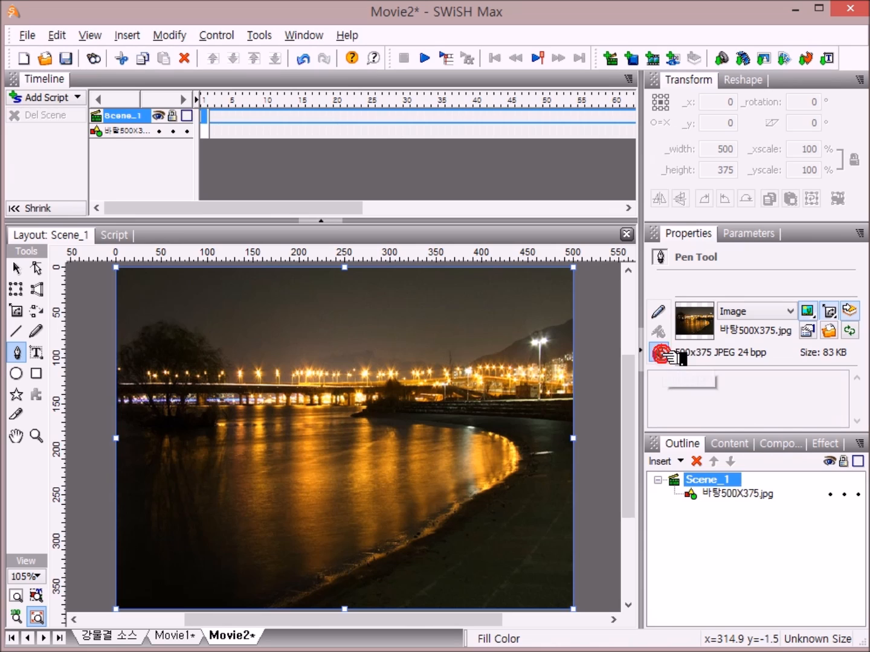
click(797, 311)
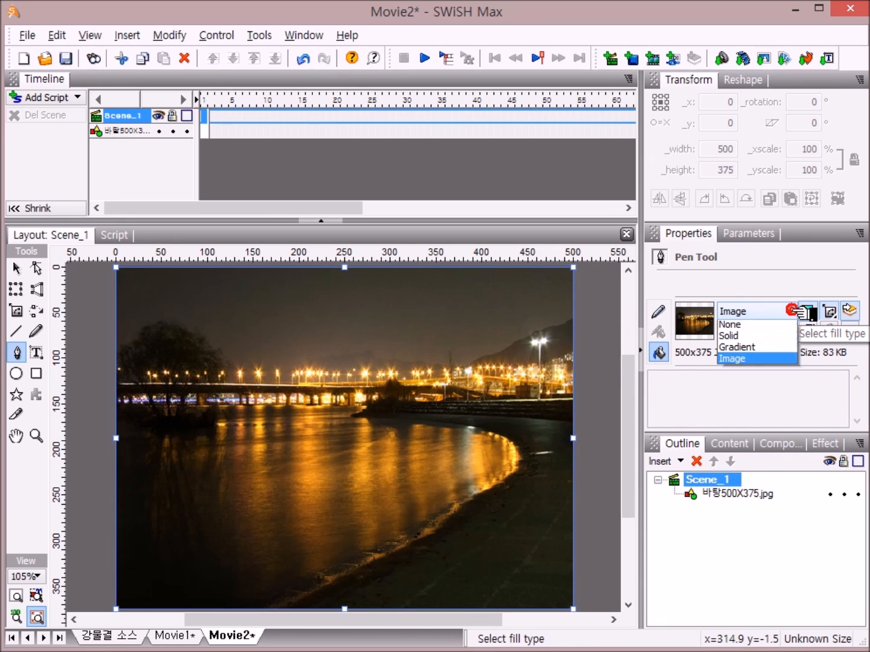
click(768, 338)
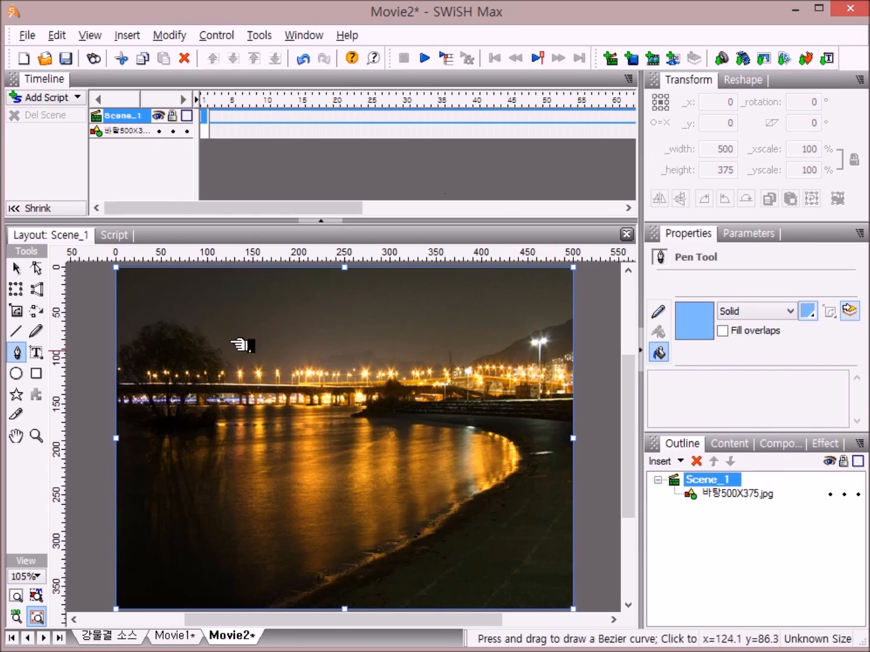
Trace the river with the Pen tool as a closed shape about 413 by 207, following the waterline, curved shore and picture edges
click(120, 421)
click(147, 421)
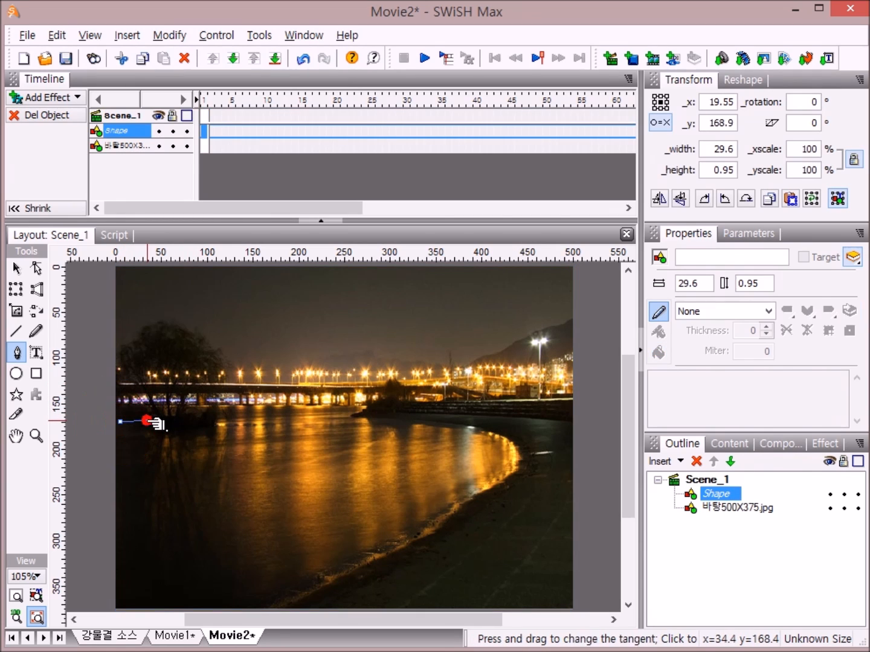
click(205, 417)
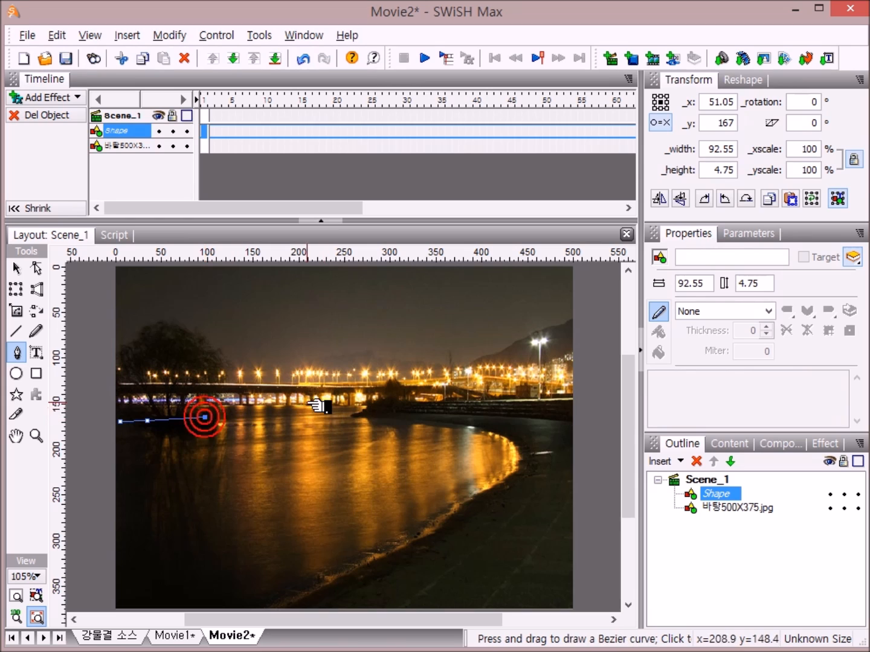
click(277, 416)
click(329, 413)
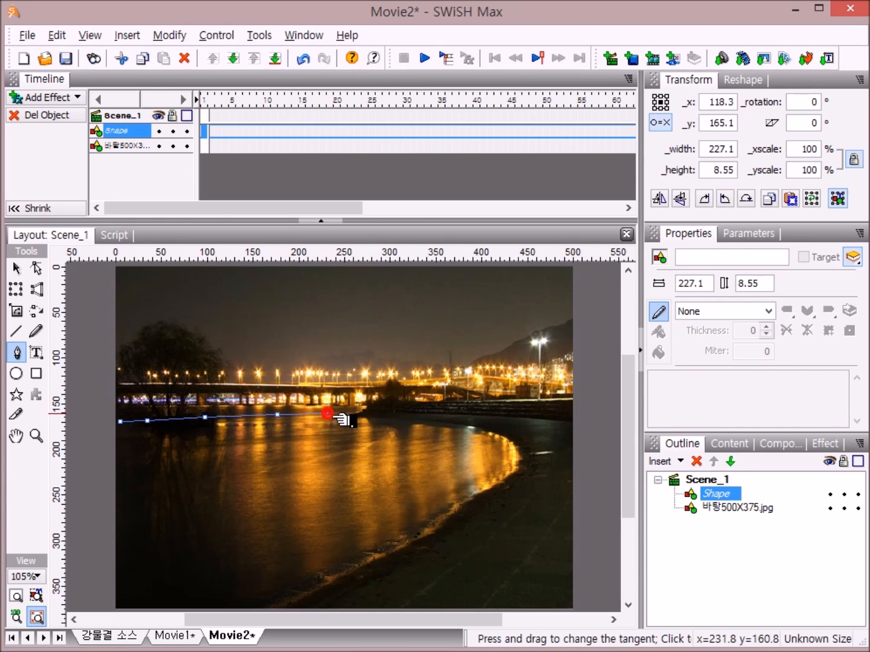
click(395, 419)
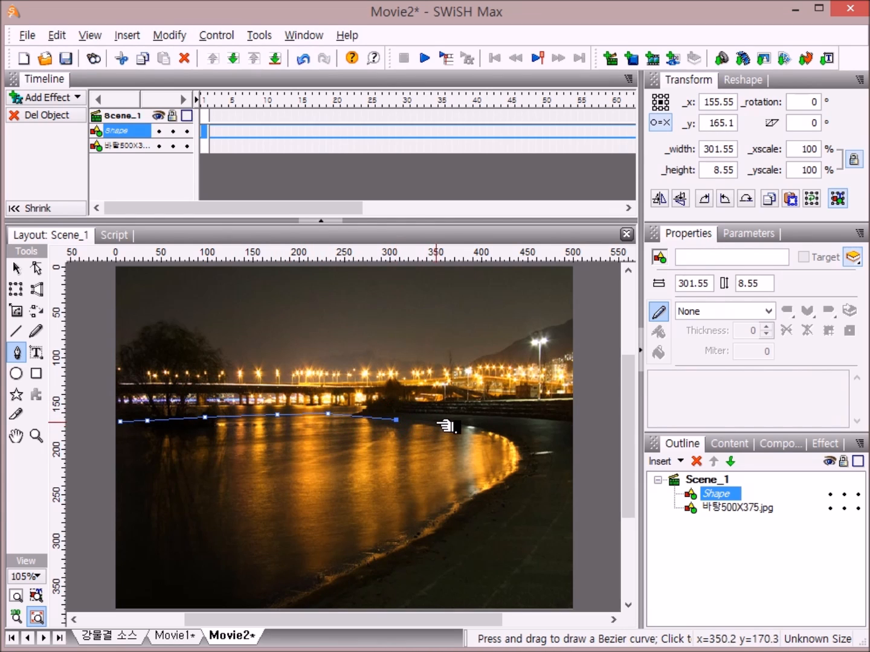
click(436, 422)
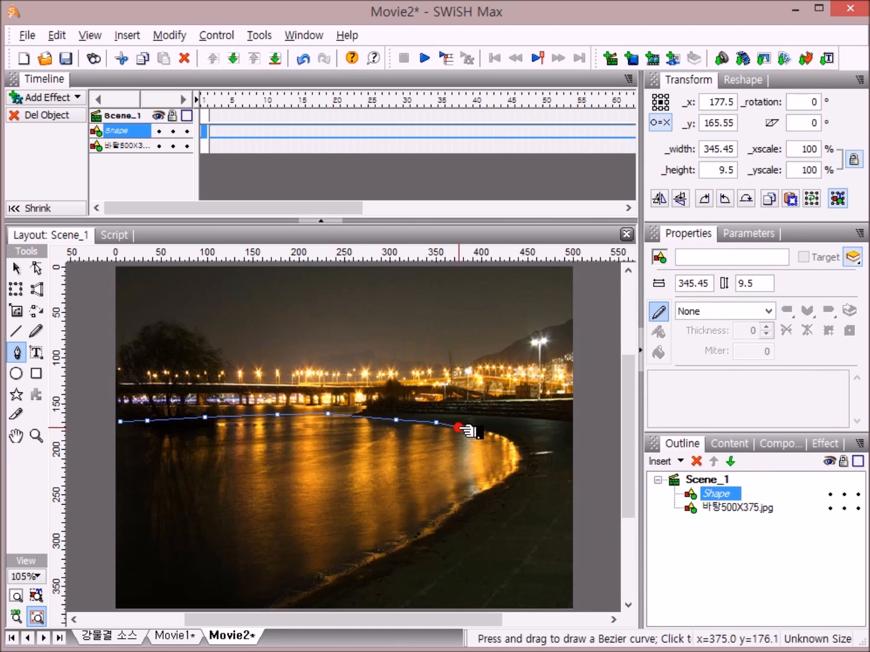
click(459, 428)
click(487, 440)
click(497, 459)
click(471, 479)
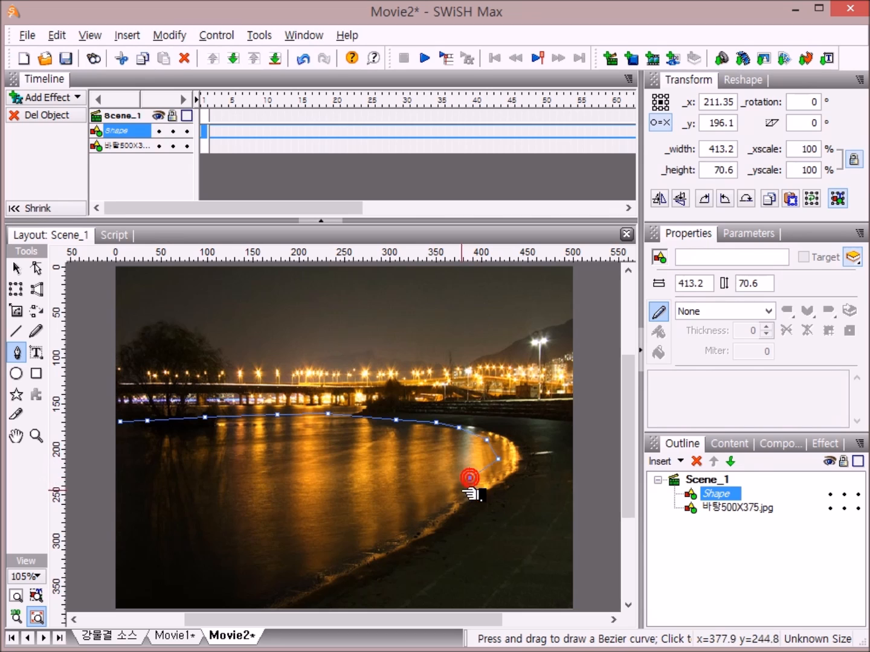
click(441, 498)
click(394, 530)
click(344, 552)
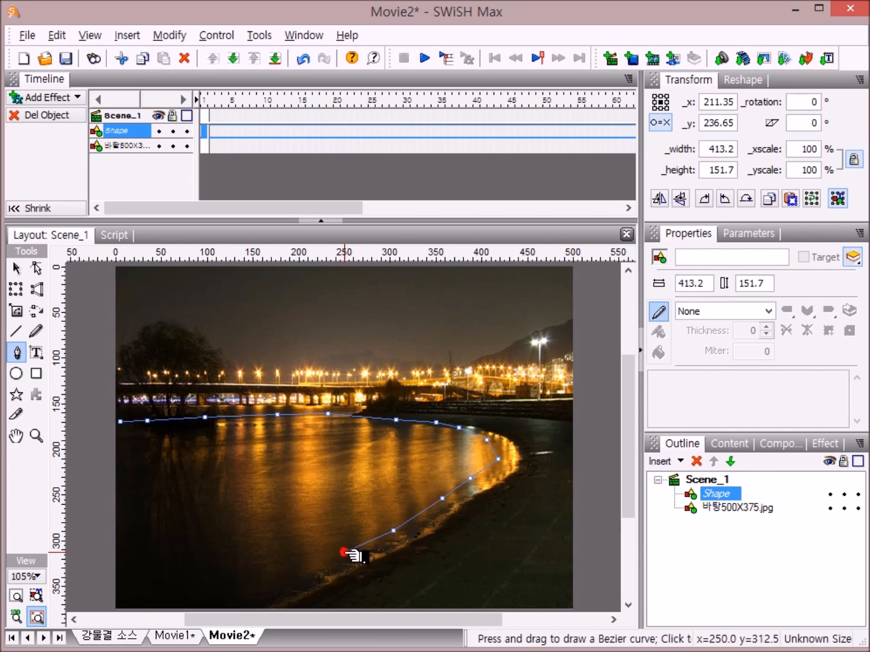
click(249, 603)
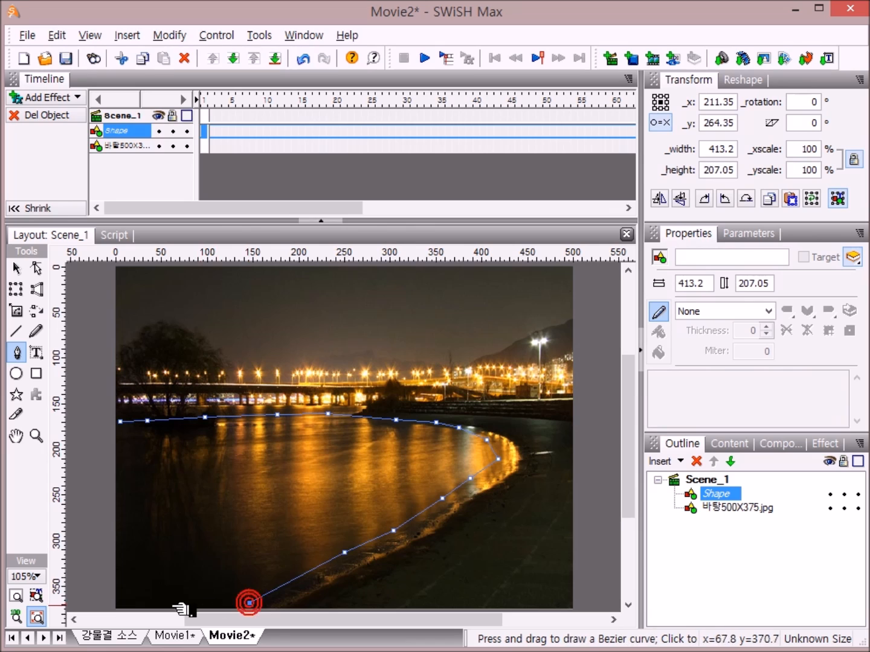
click(122, 602)
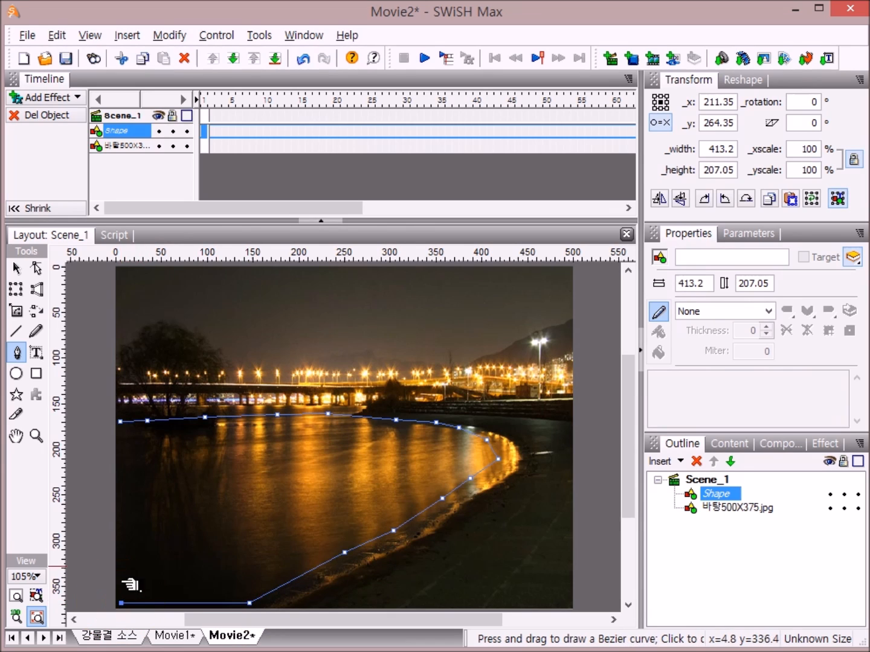
click(120, 422)
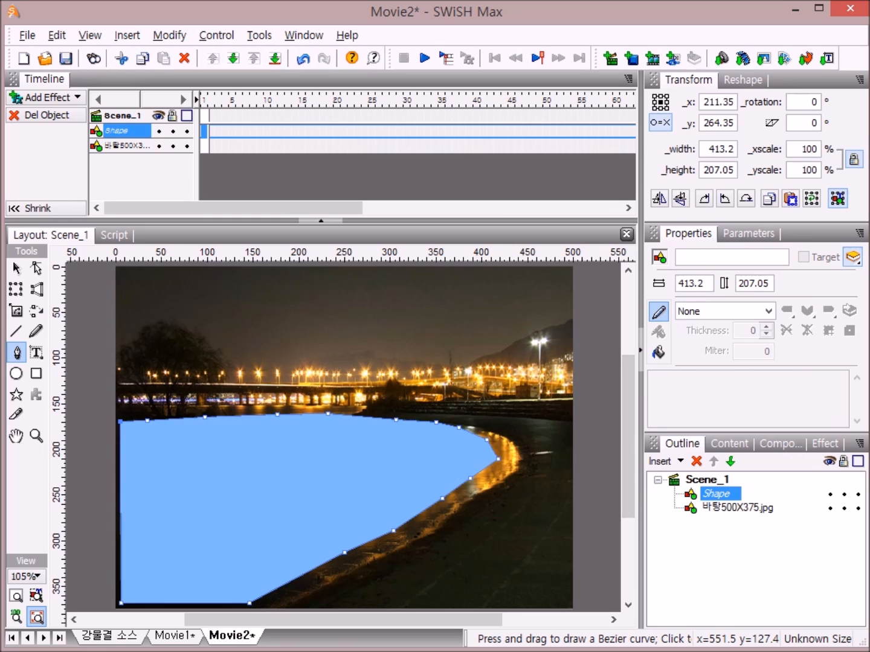
Group the river shape and the background image as one shape without emptying their overlapped regions
click(718, 494)
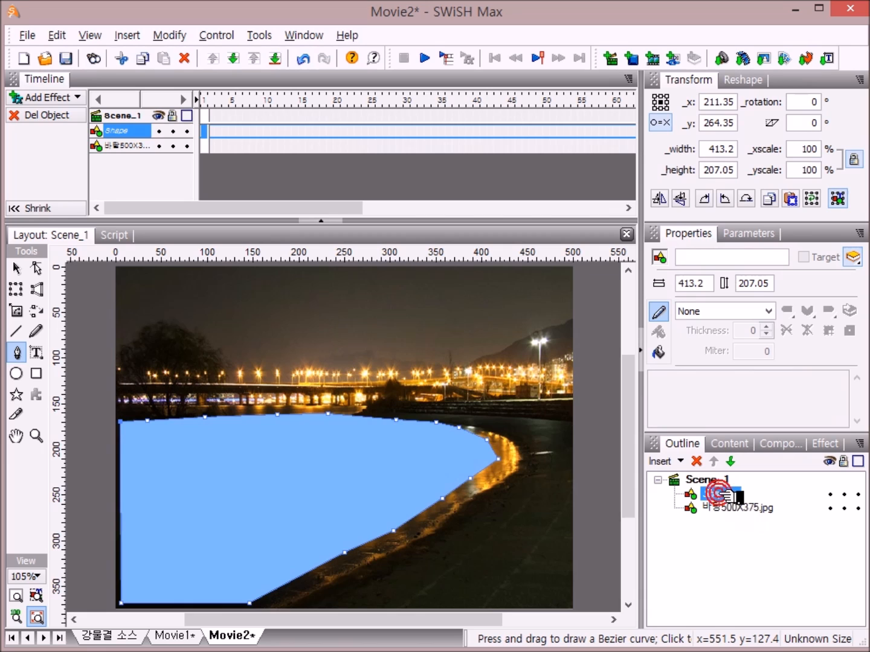
ctrl+click(754, 508)
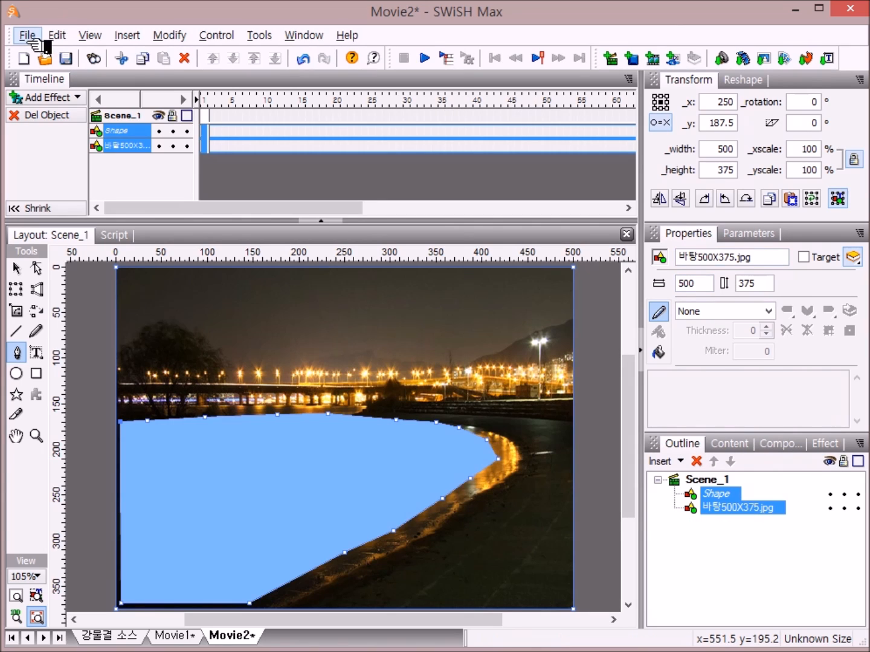
click(182, 36)
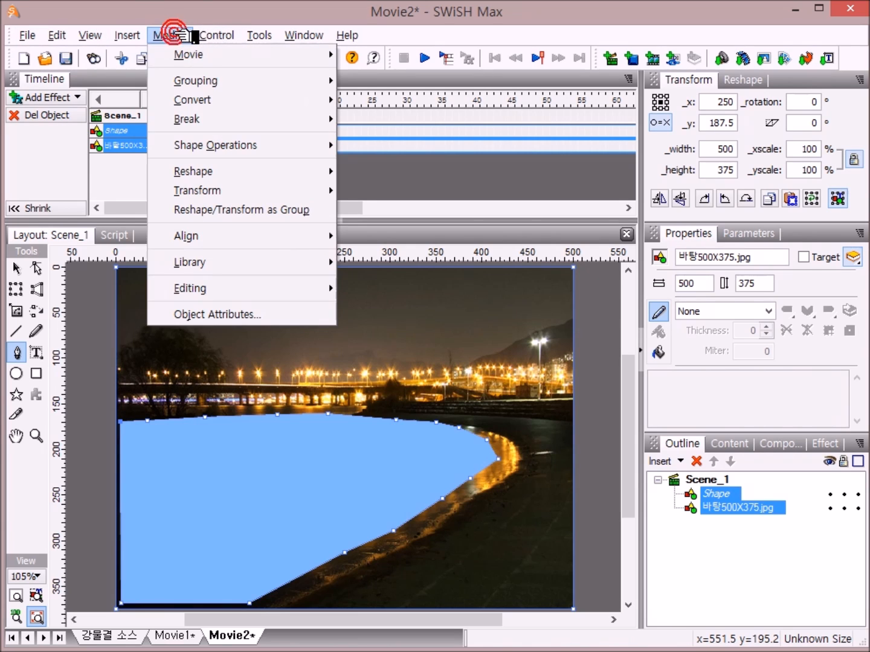
click(171, 86)
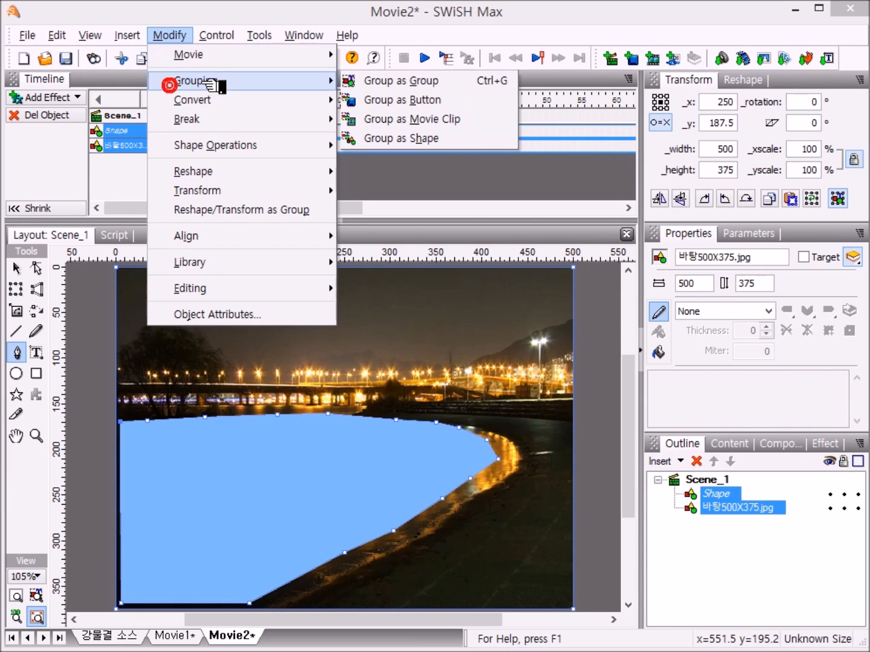
click(474, 139)
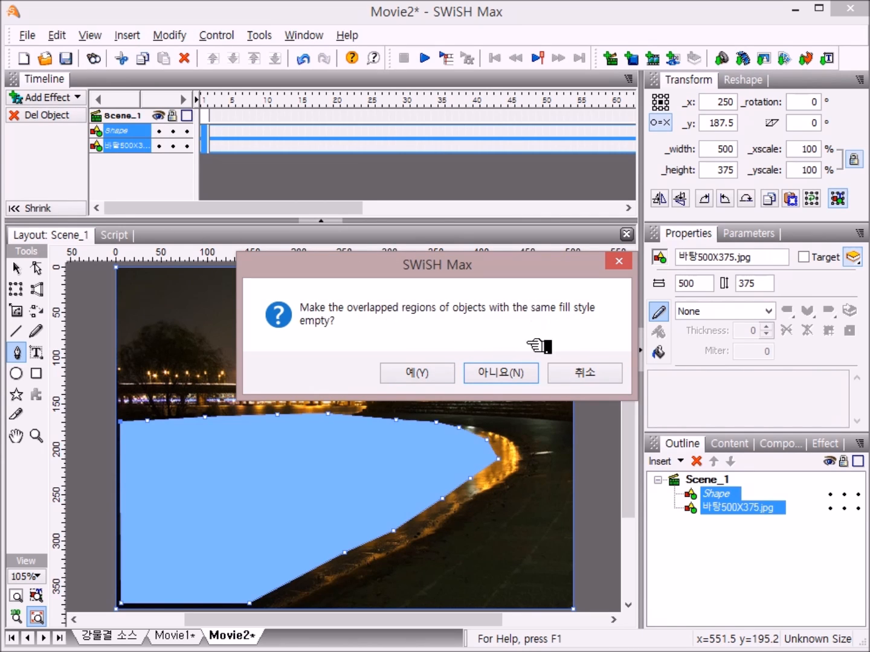
click(505, 373)
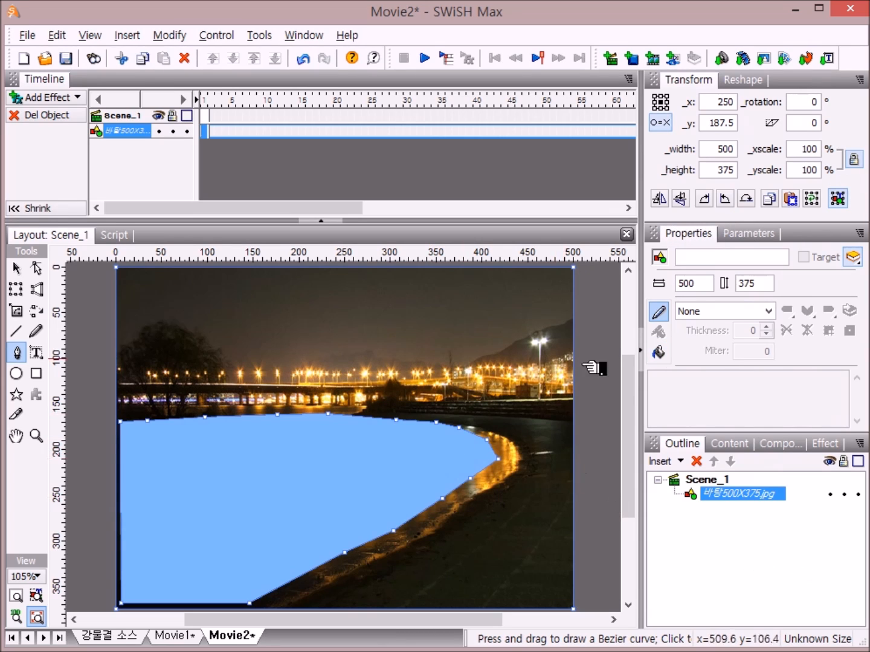
Switch the combined shape's fill to Solid and back to Image so both outlines share the picture fill
click(658, 352)
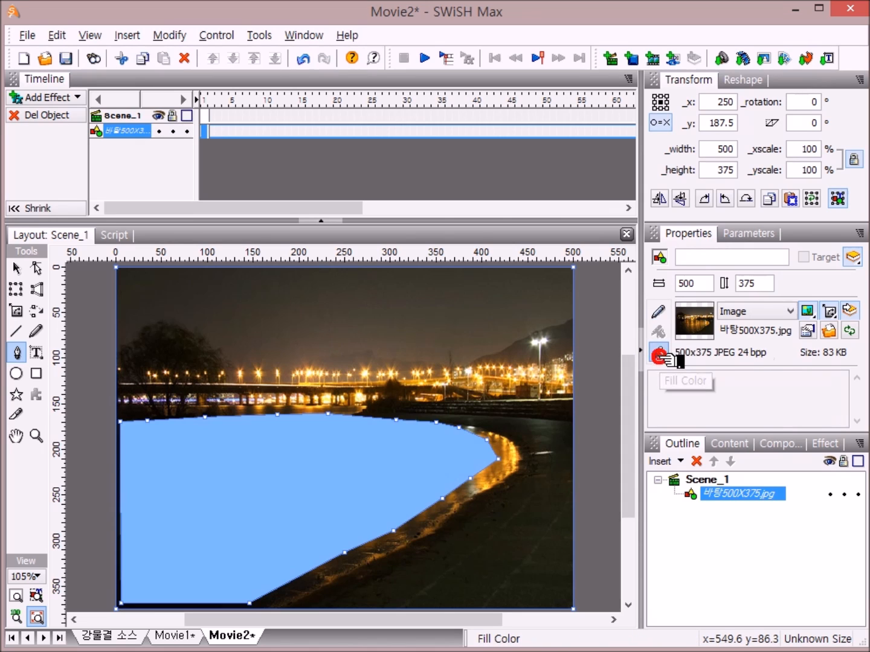
click(791, 311)
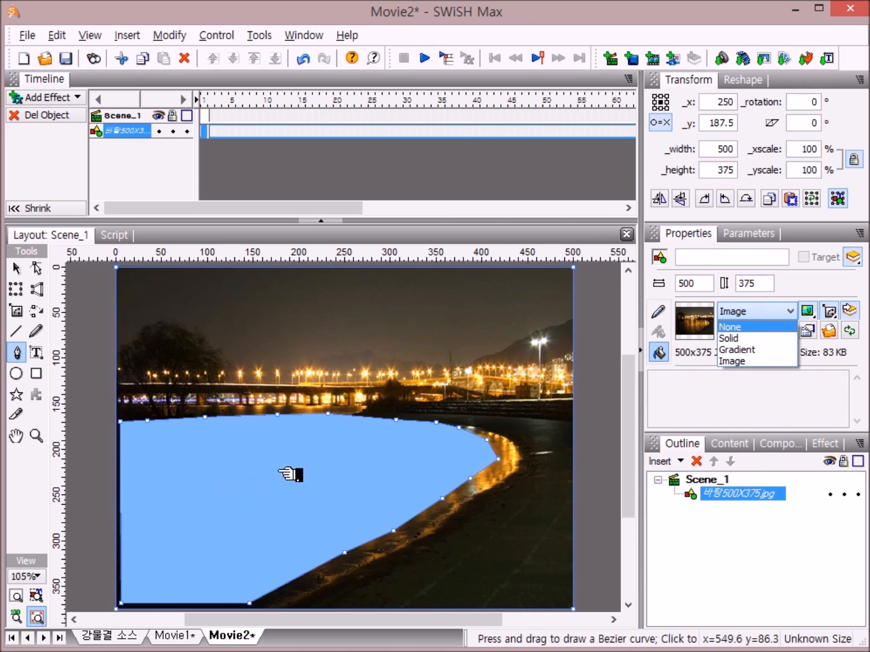
click(759, 339)
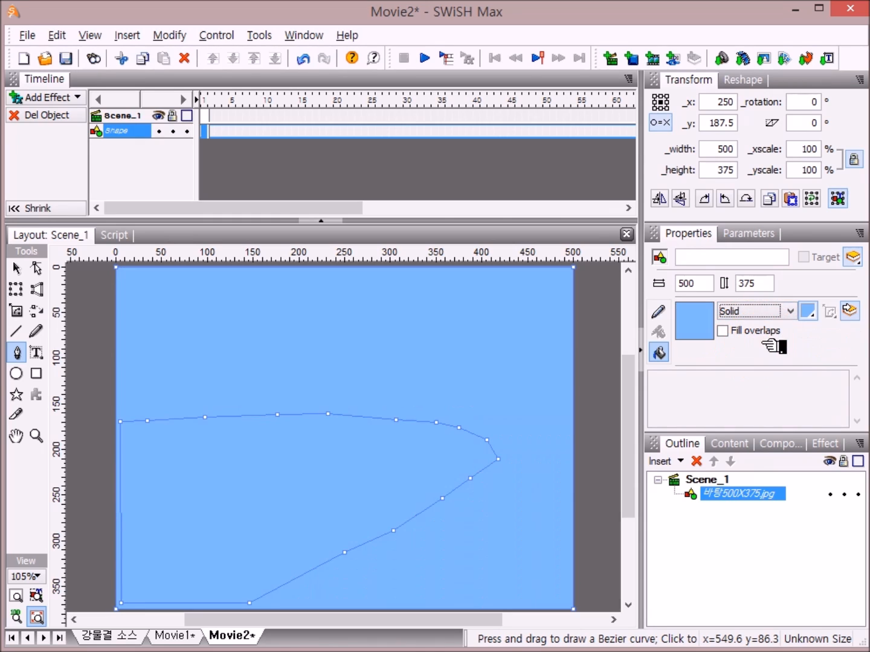
click(791, 311)
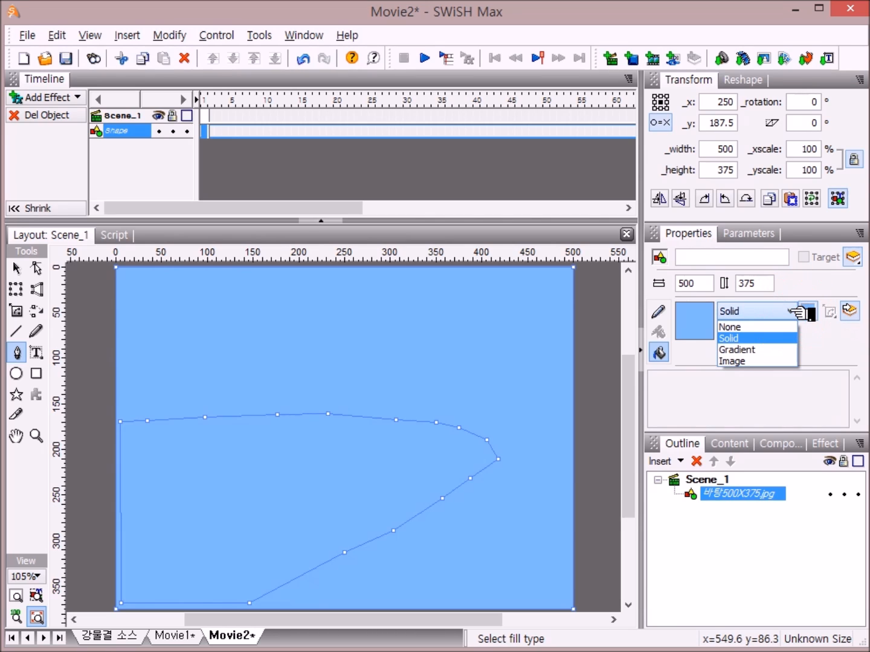
click(768, 361)
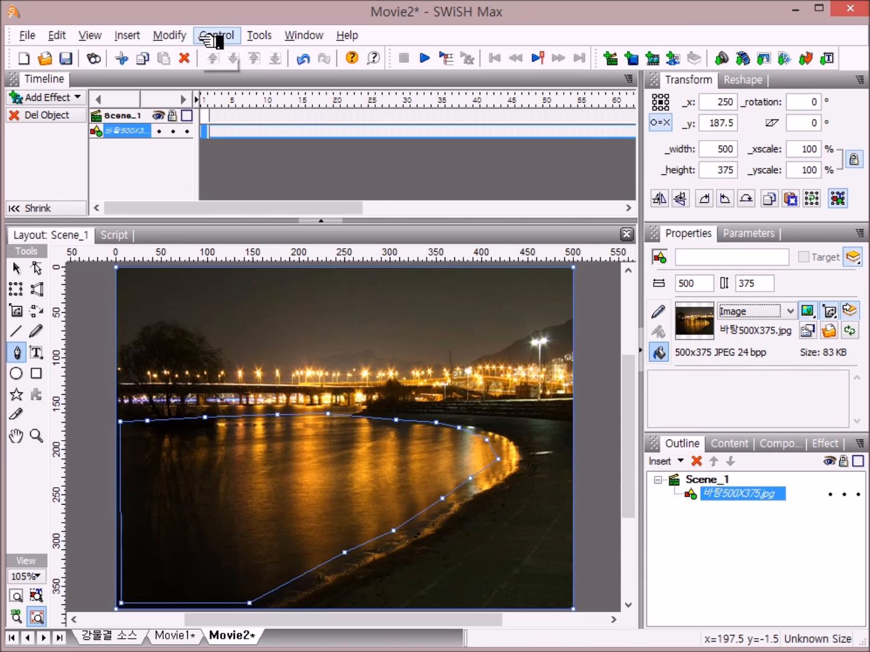
Ungroup the combined shape into a separate river shape and background picture
click(181, 35)
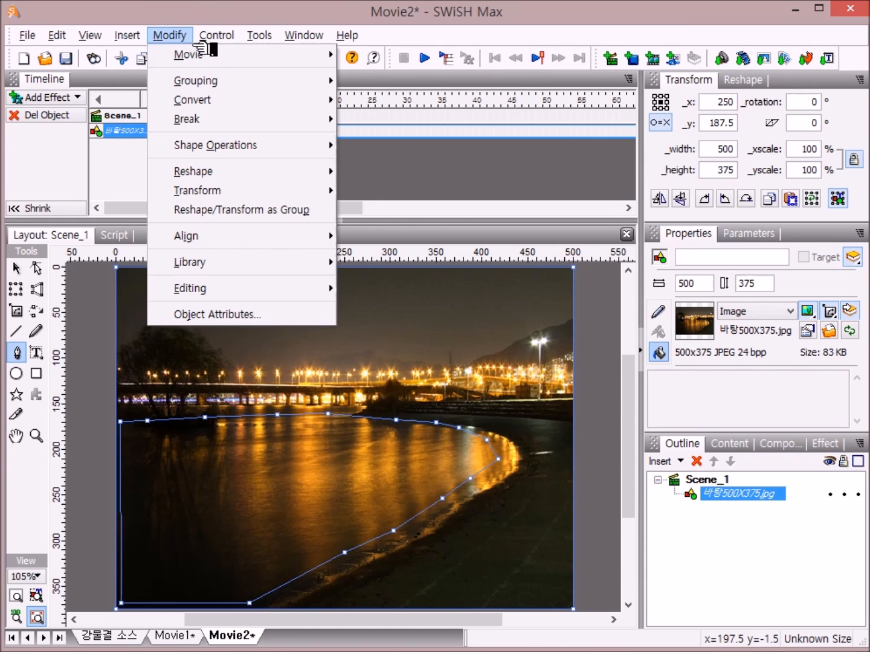
mouse_move(208, 81)
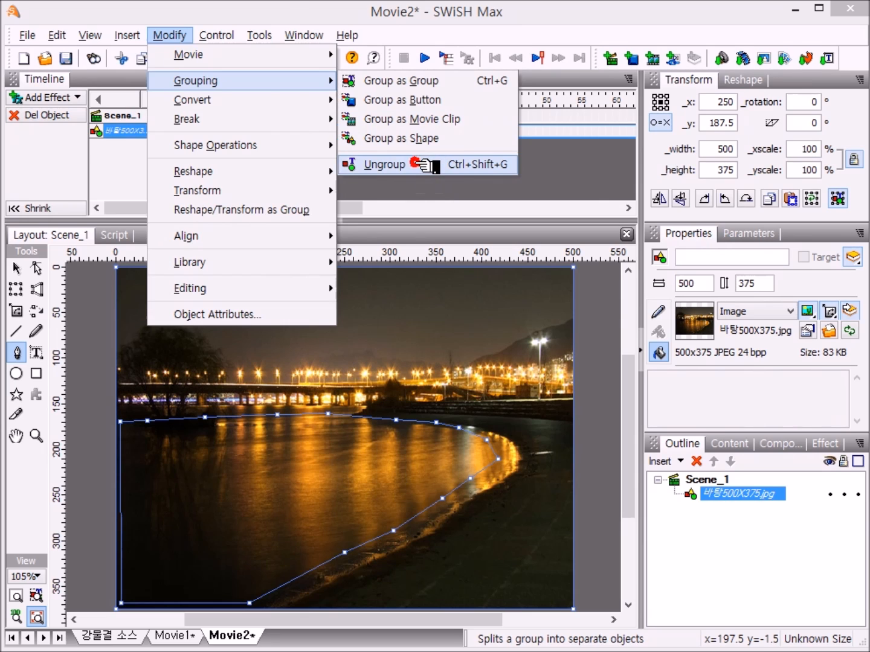
click(422, 165)
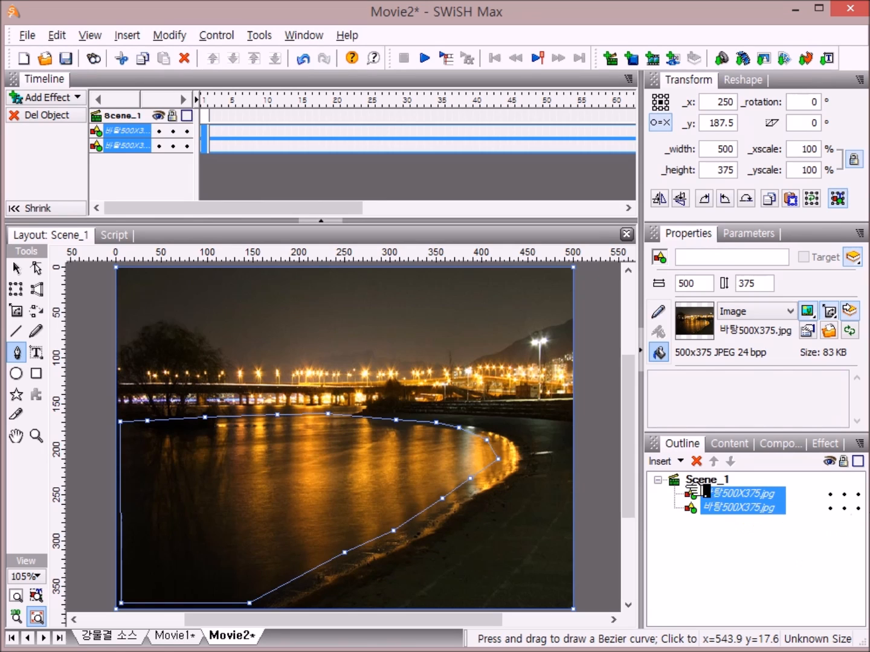
Name the river-shaped piece 물
click(729, 511)
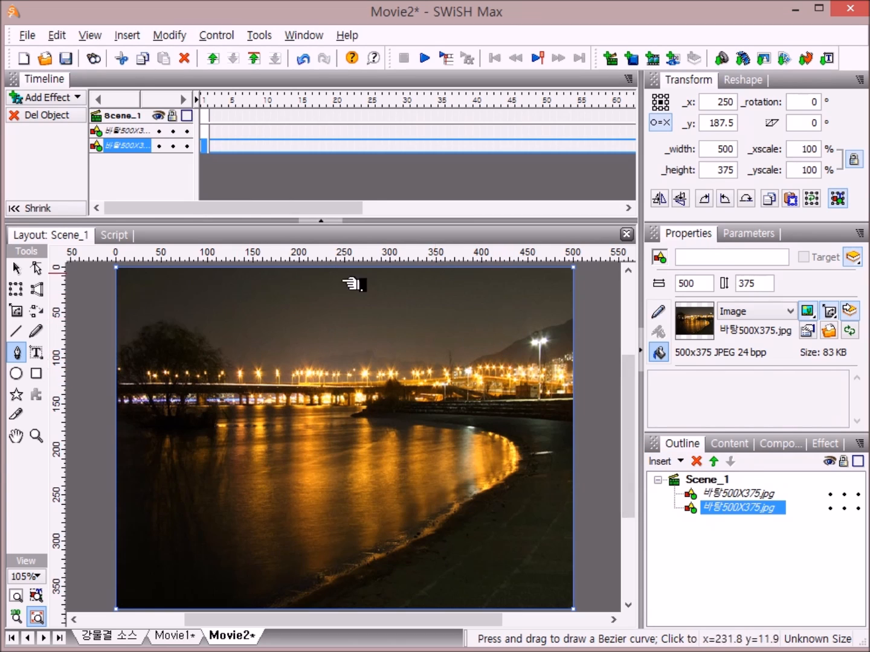
click(755, 494)
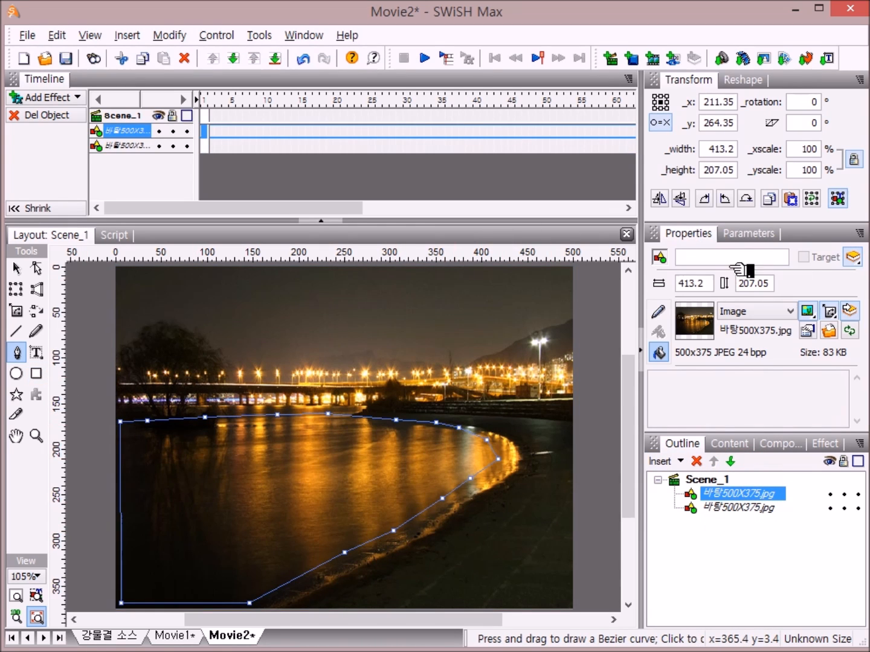
click(683, 258)
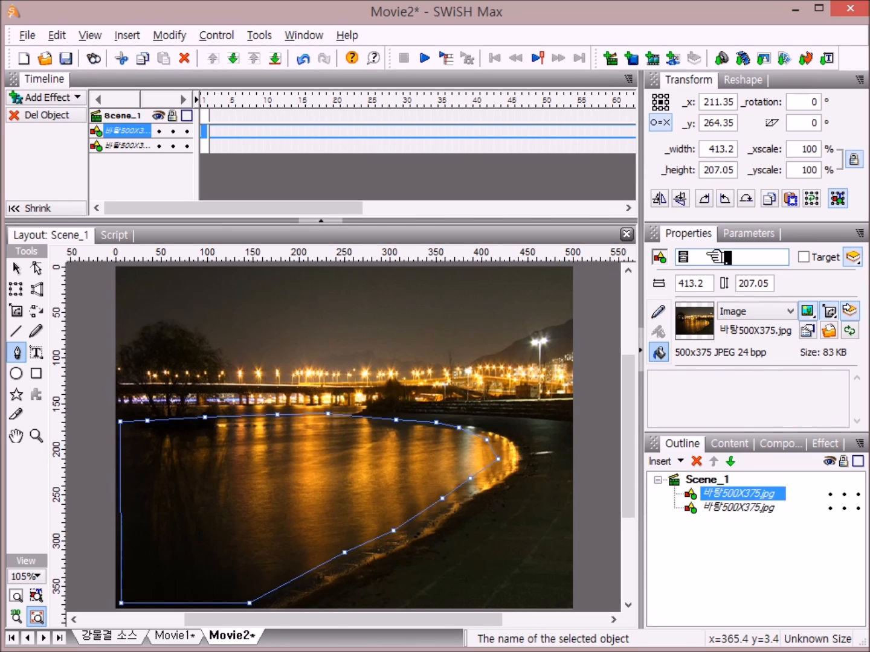
text(물)
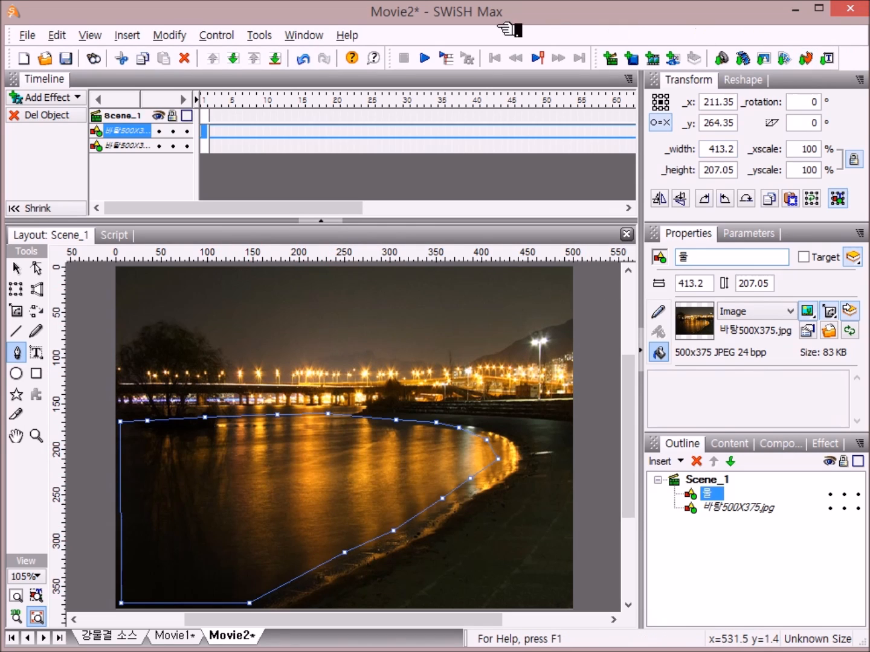
Import the 강물결파.swf animation from the desktop as an Animated Movie Clip with Masked turned off
click(145, 35)
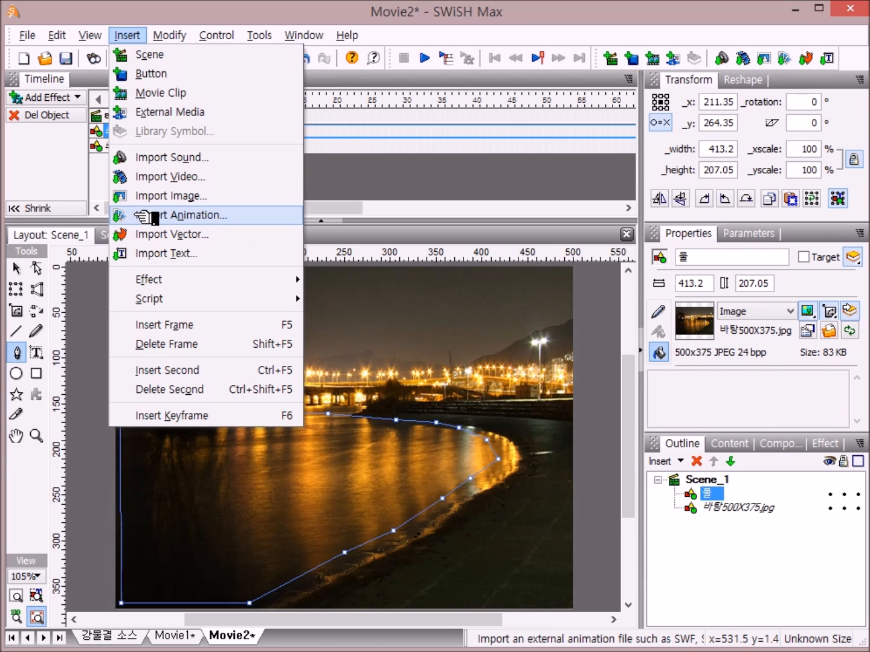
click(247, 217)
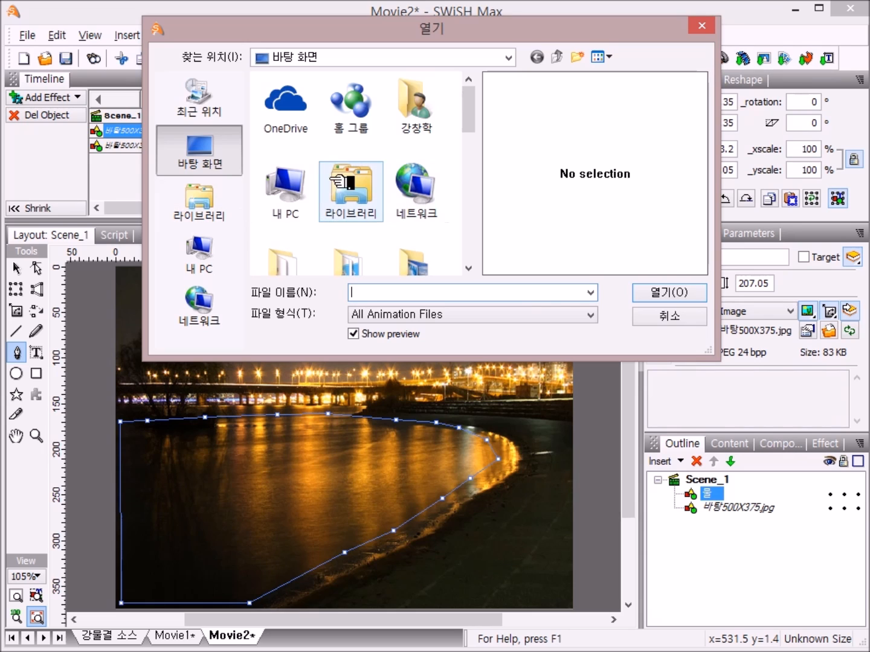
click(228, 145)
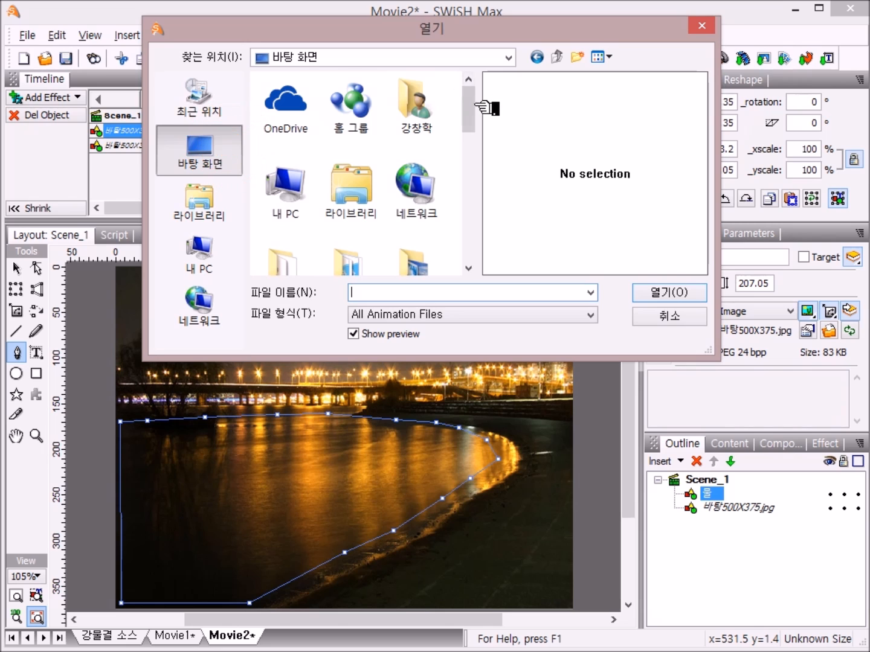
drag(468, 96, 475, 232)
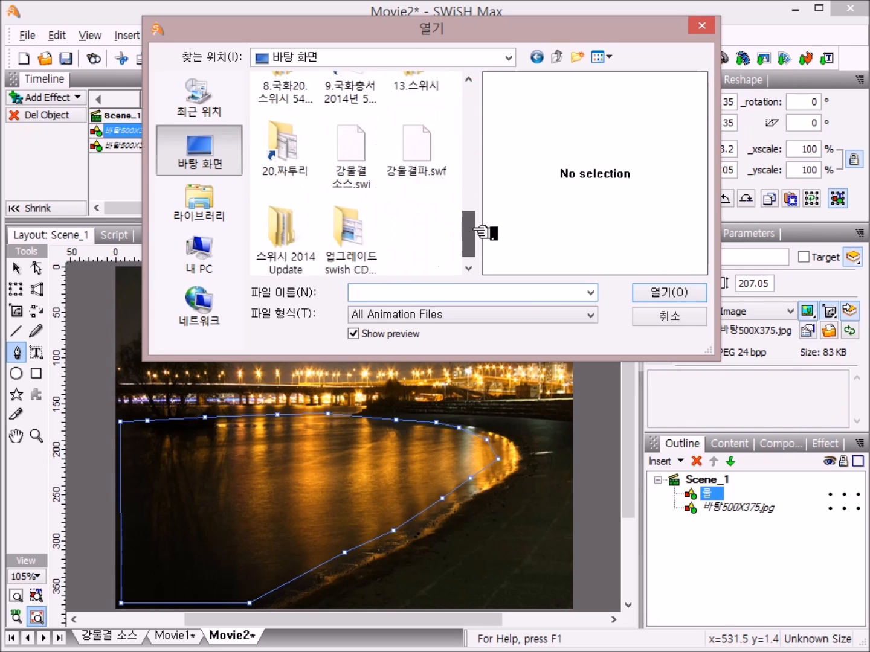
scroll(422, 154, down, 1)
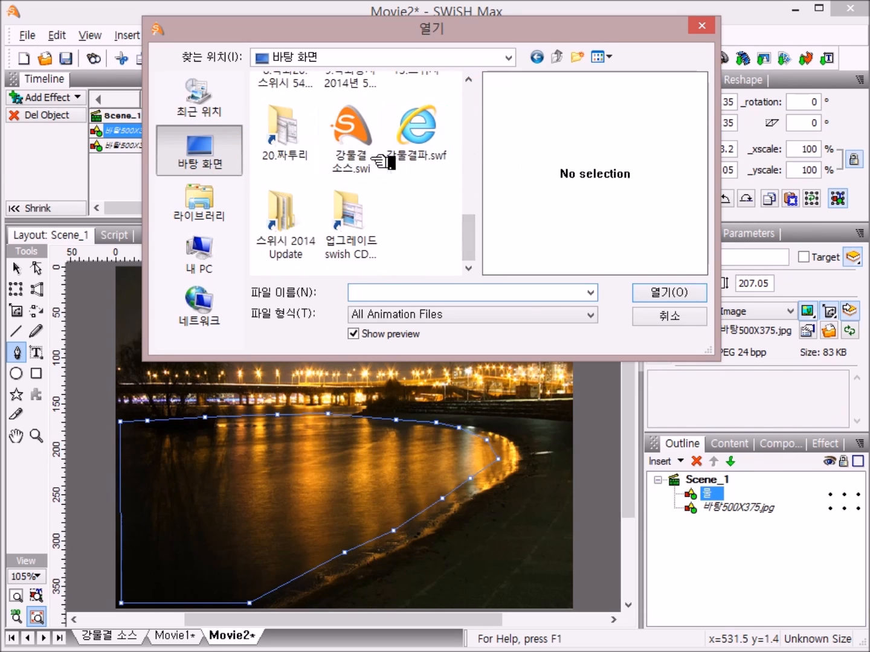
click(423, 158)
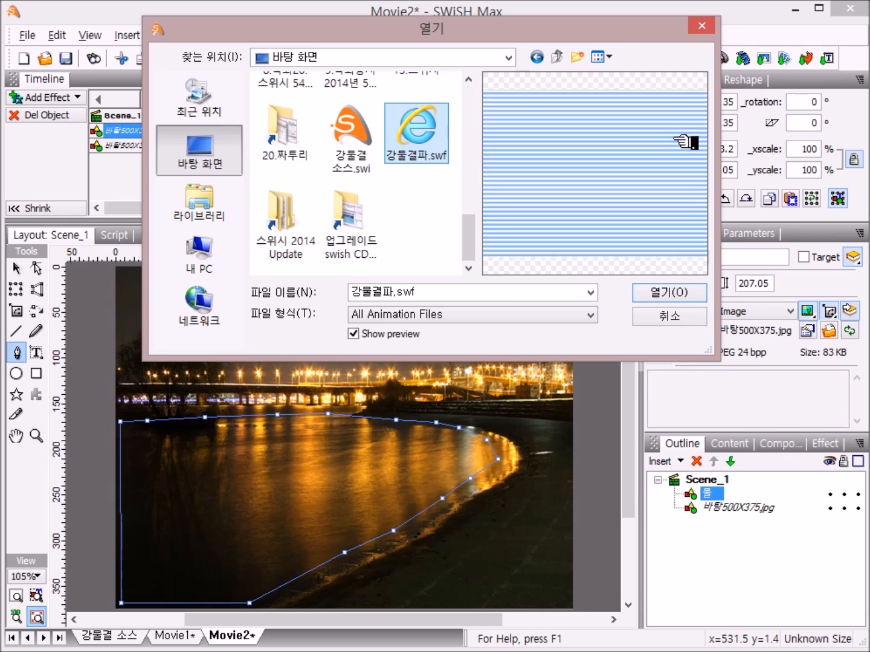
click(666, 294)
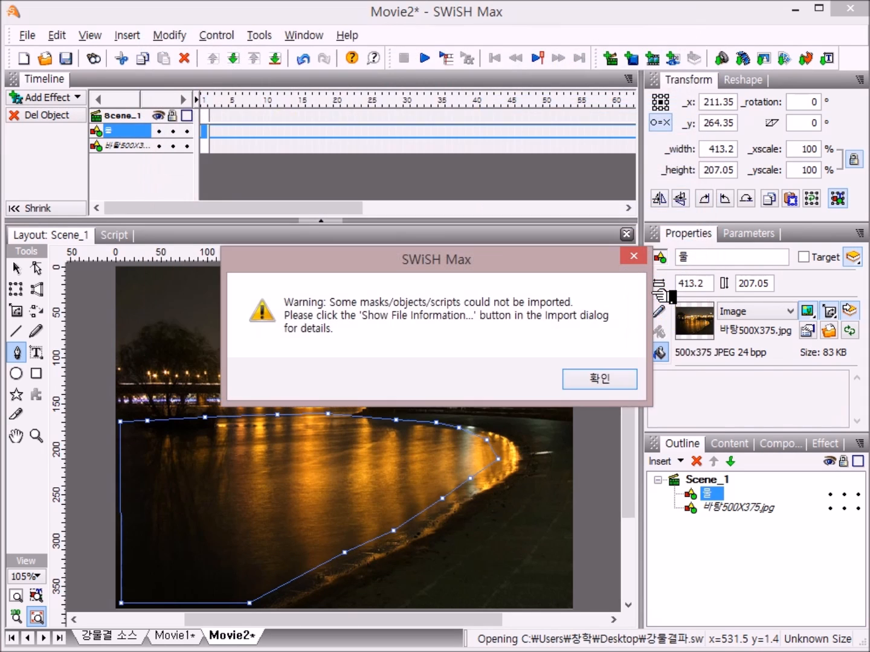
click(604, 377)
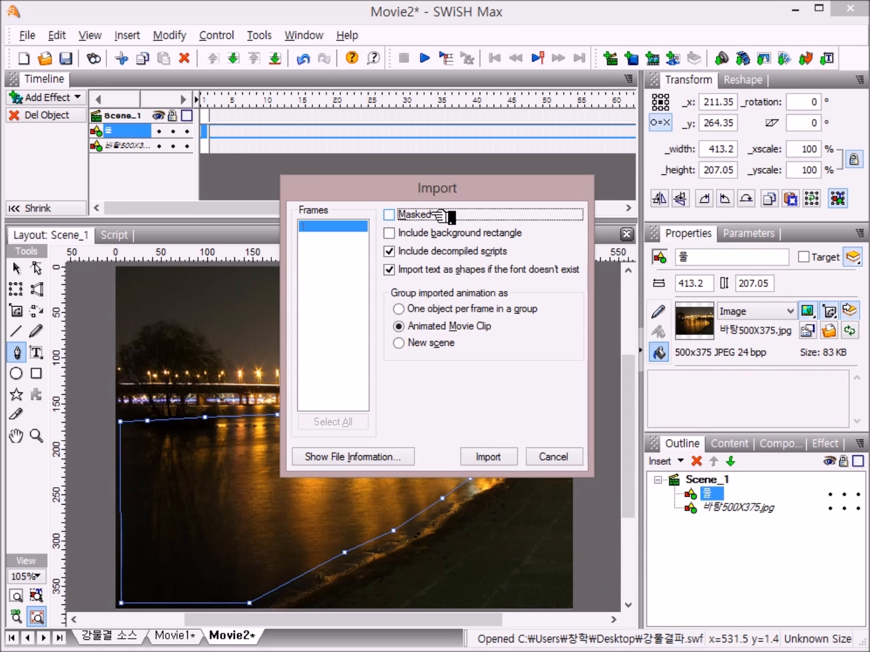
click(389, 215)
click(391, 215)
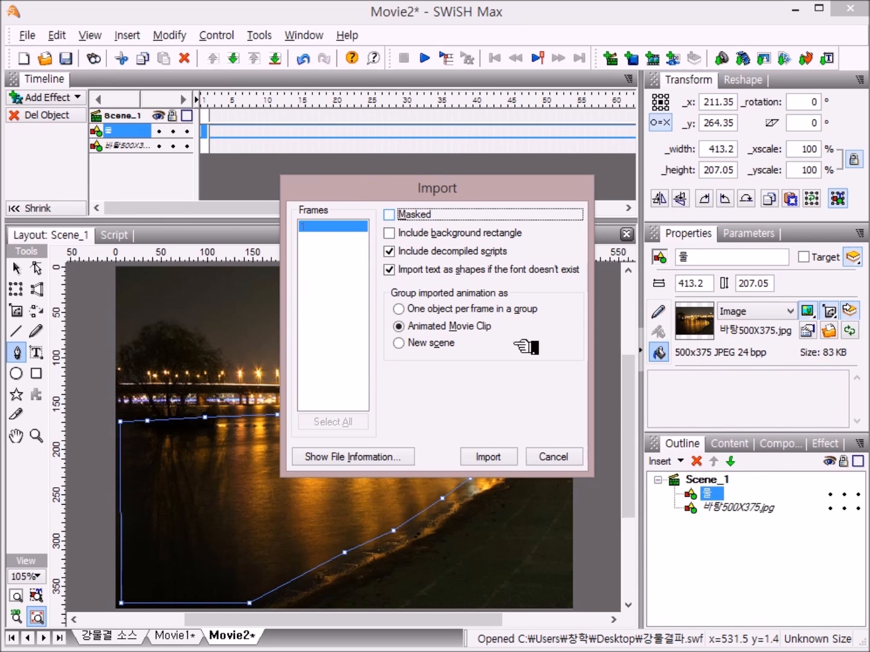
click(509, 457)
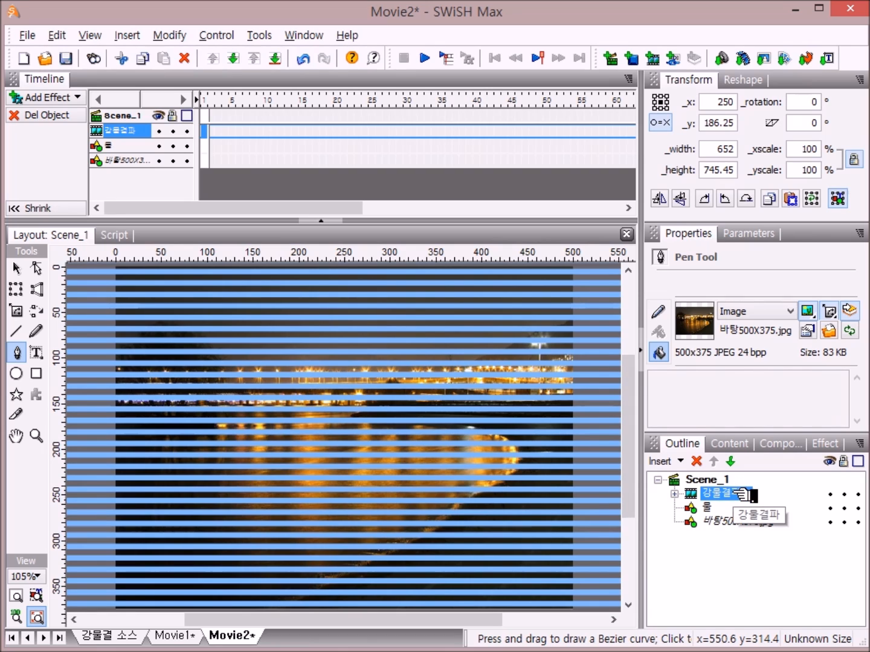
Place the 강물결파 stripe clip directly beneath the 물 shape and nudge 물 one step right and one step down, to 212.3, 265.3
click(730, 461)
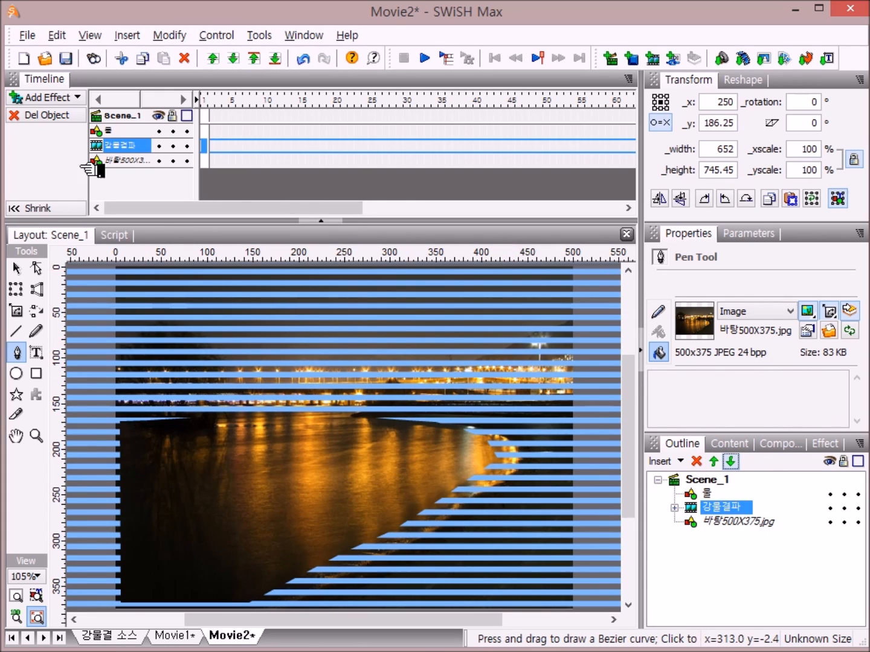
click(19, 268)
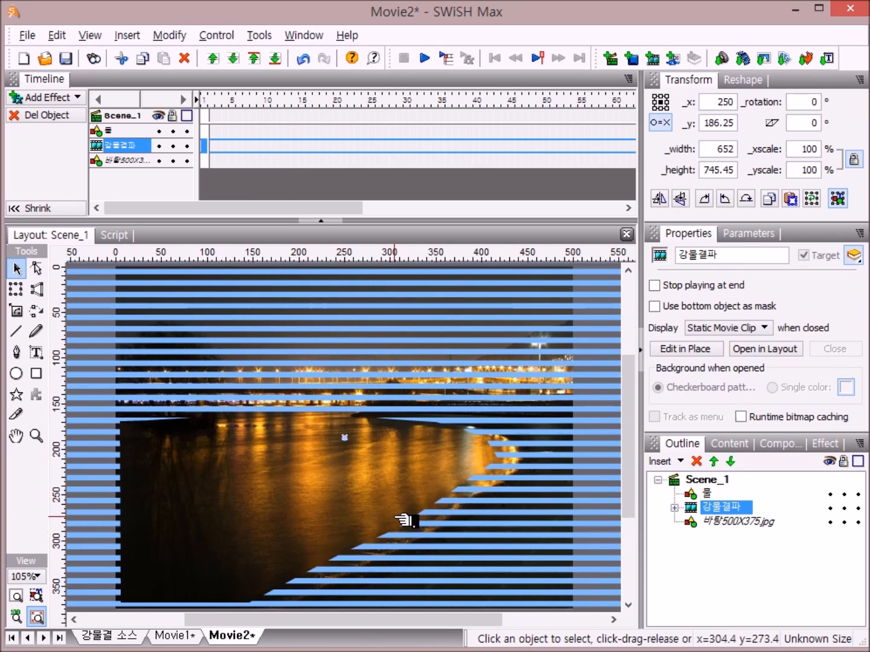
click(342, 467)
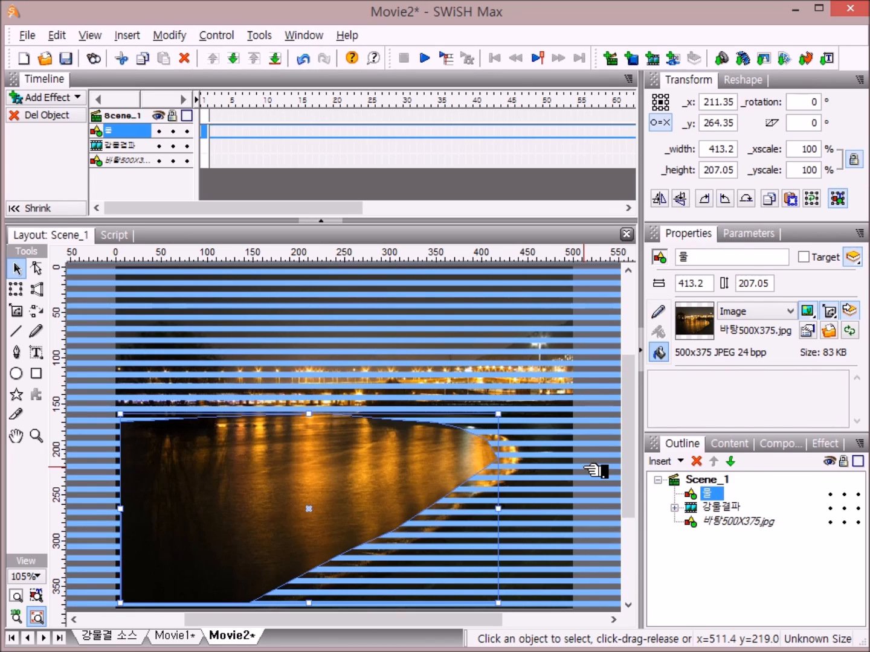
key(Right)
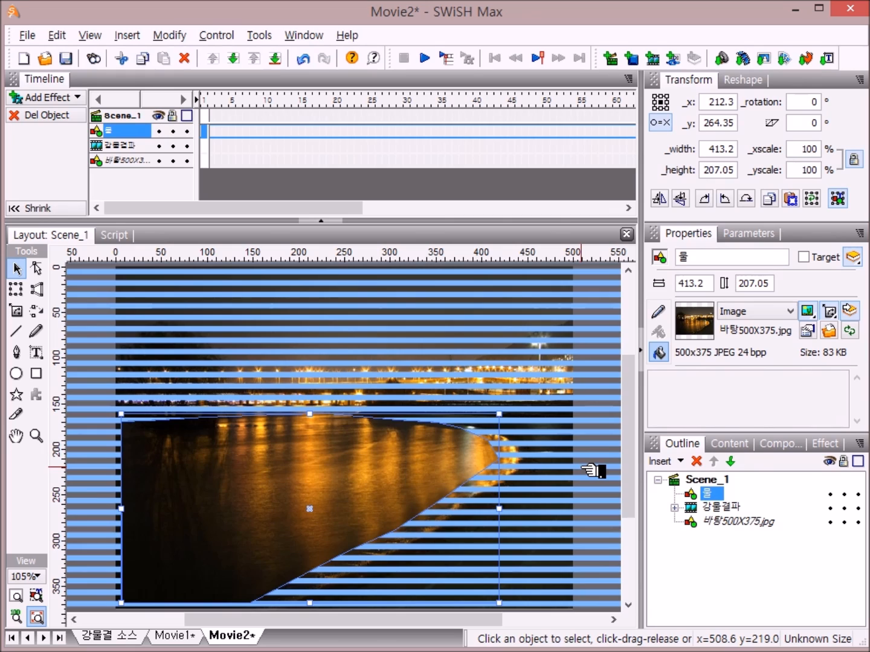
key(Down)
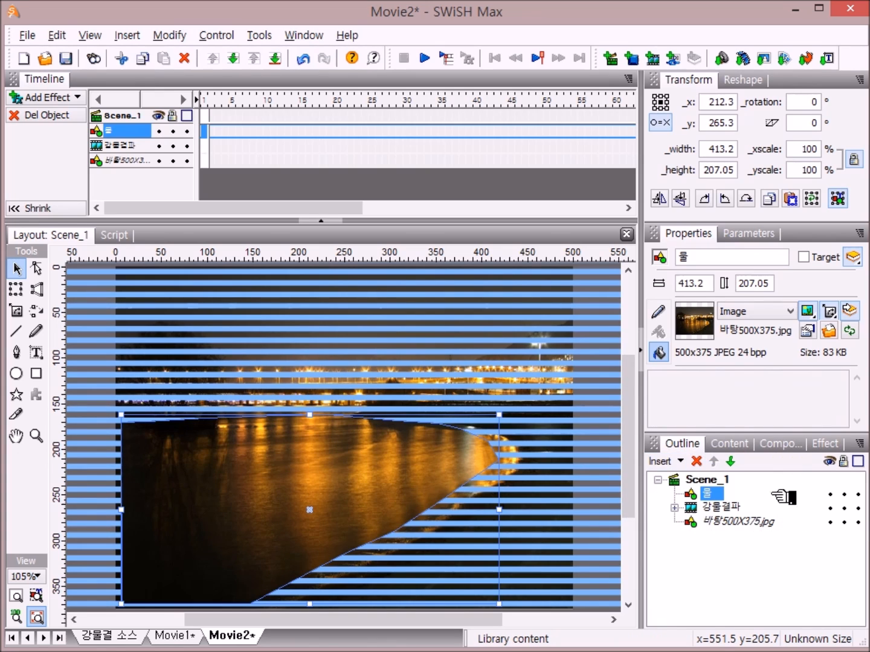
Group the 물 shape and the 강물결파 stripe clip together as a movie clip
click(715, 494)
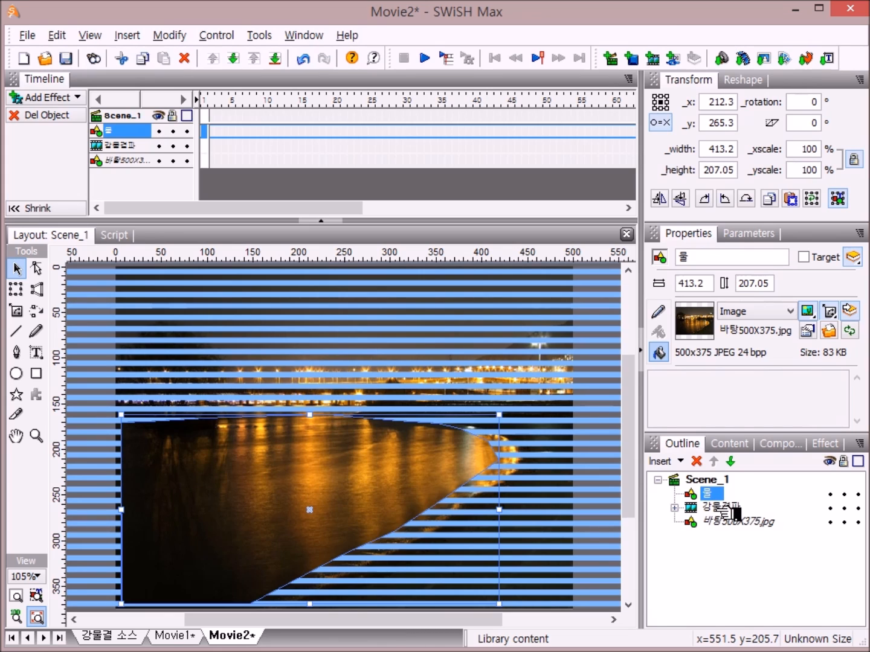
ctrl+click(728, 507)
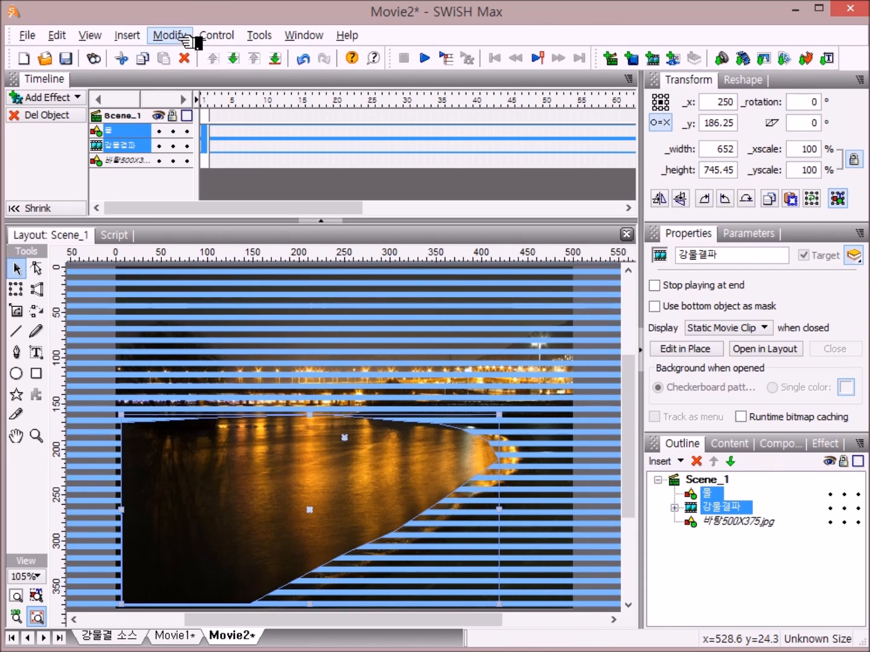
click(179, 35)
click(199, 81)
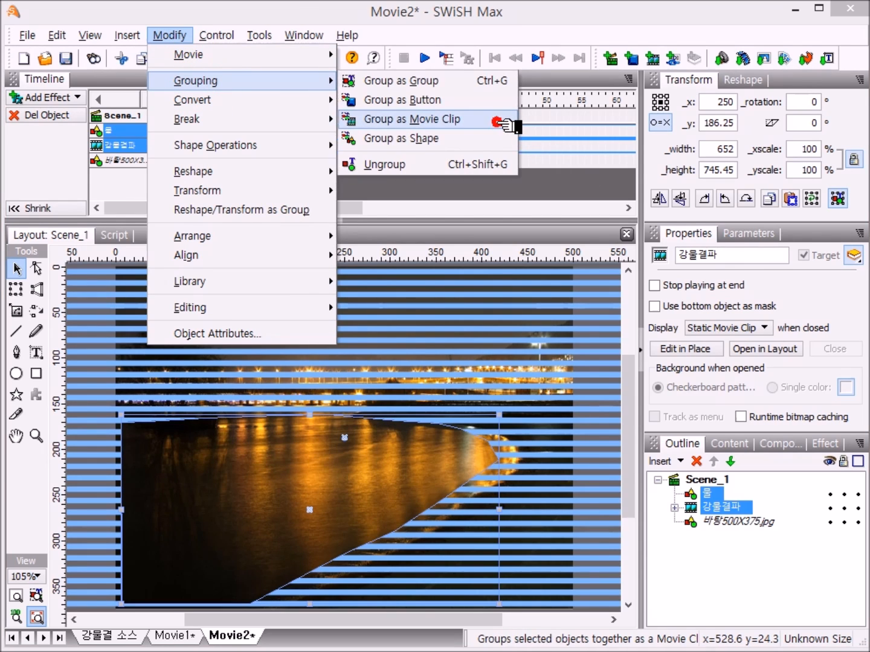
click(506, 121)
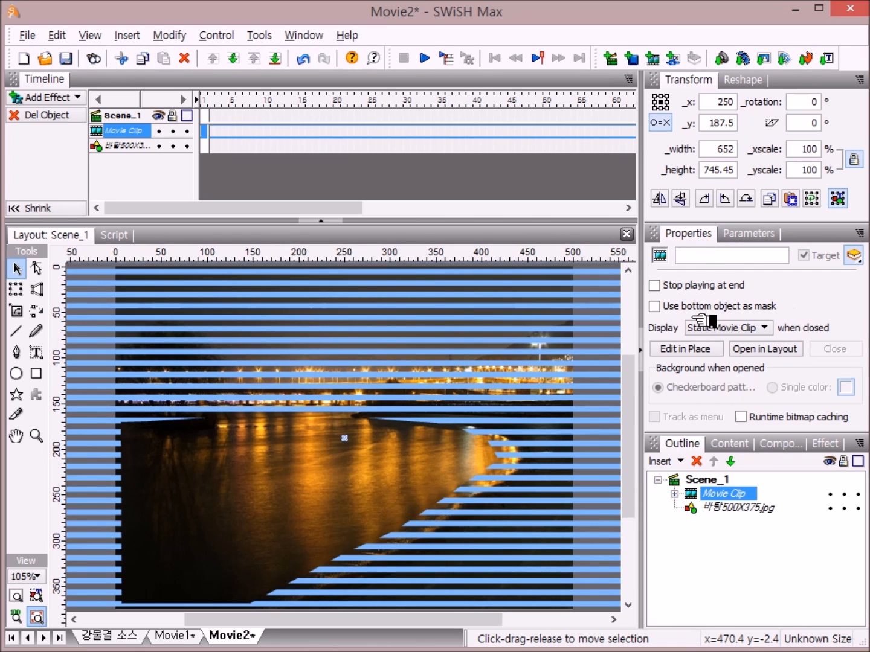
Set the new movie clip to use its bottom object as a mask and play the movie to preview the ripple
click(655, 307)
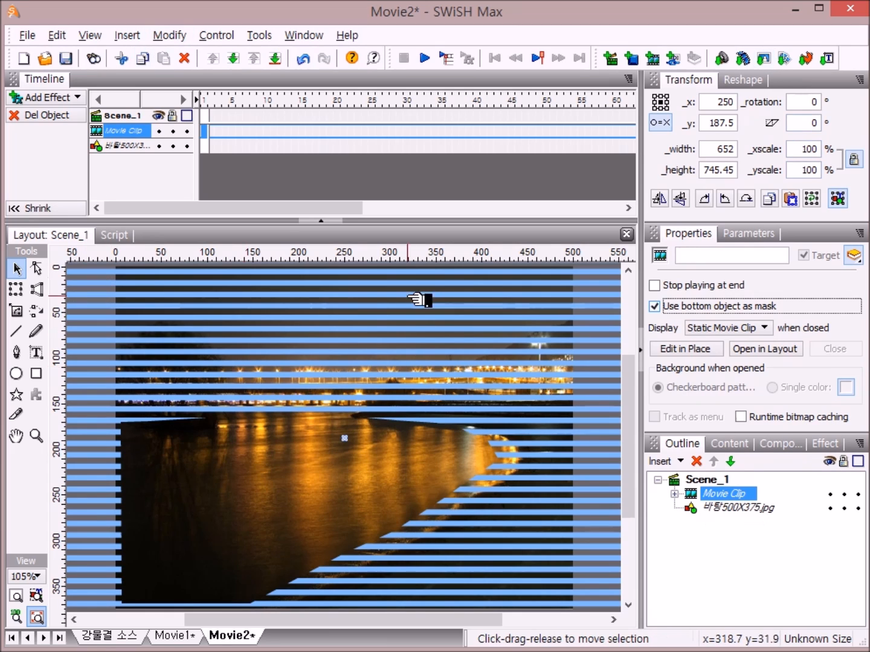
click(423, 58)
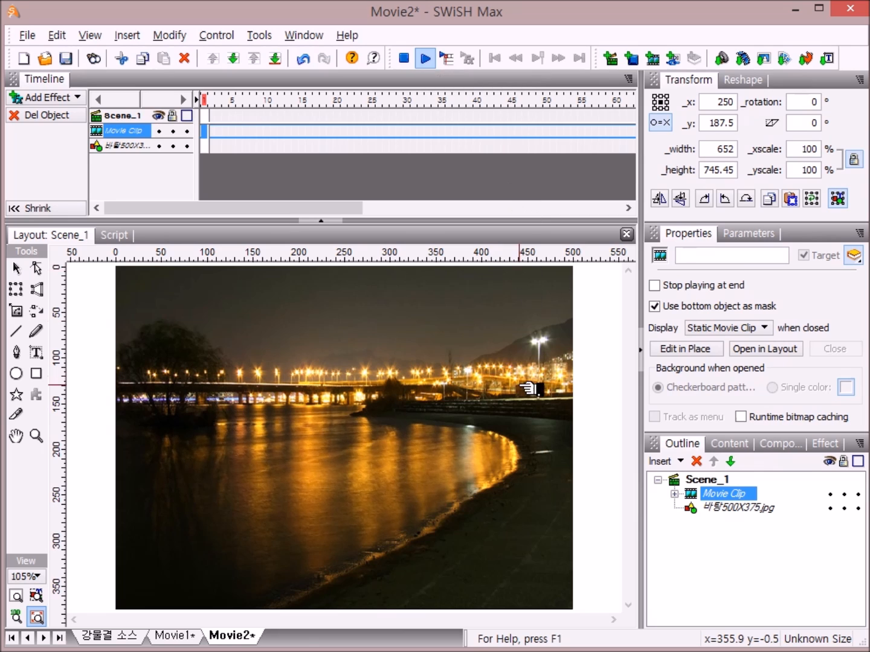